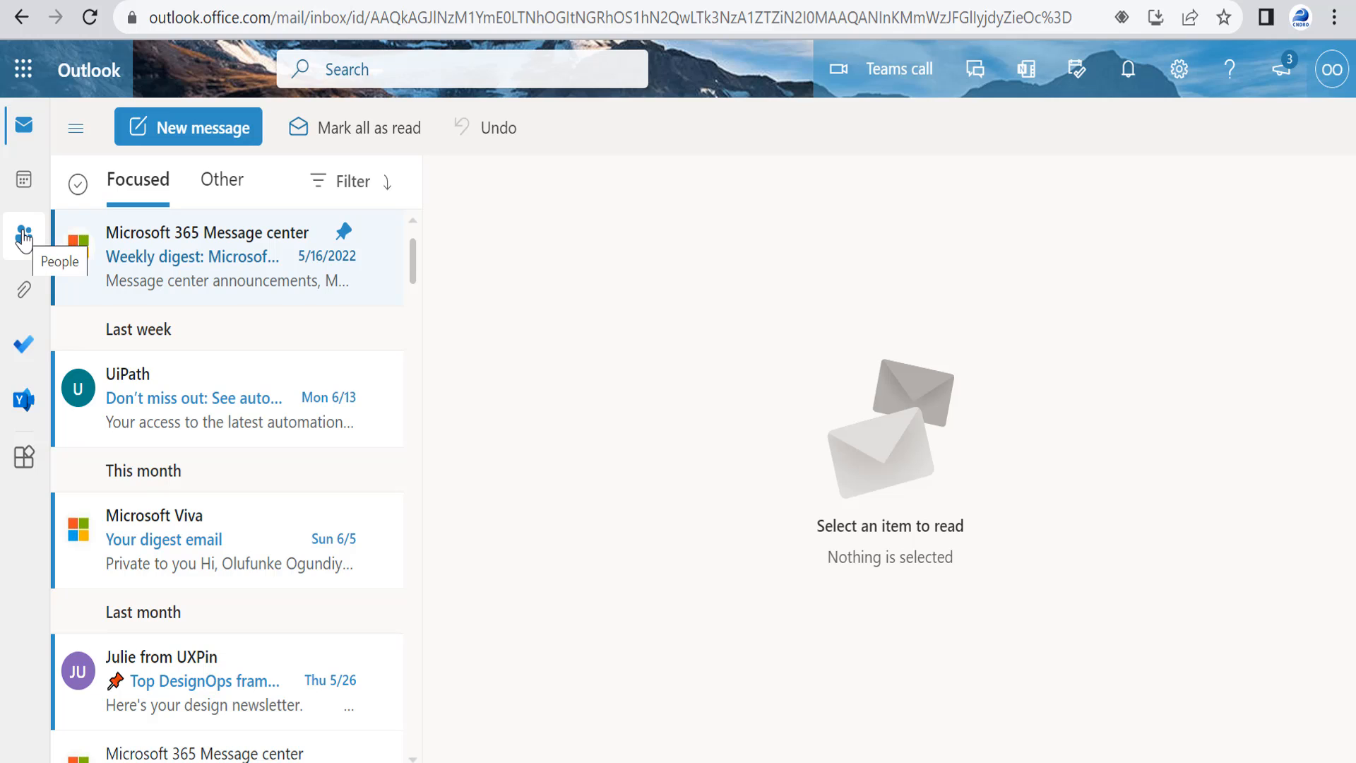
- Open the calendar and look through the available options for adding a calendar, leaving without adding one
click(31, 192)
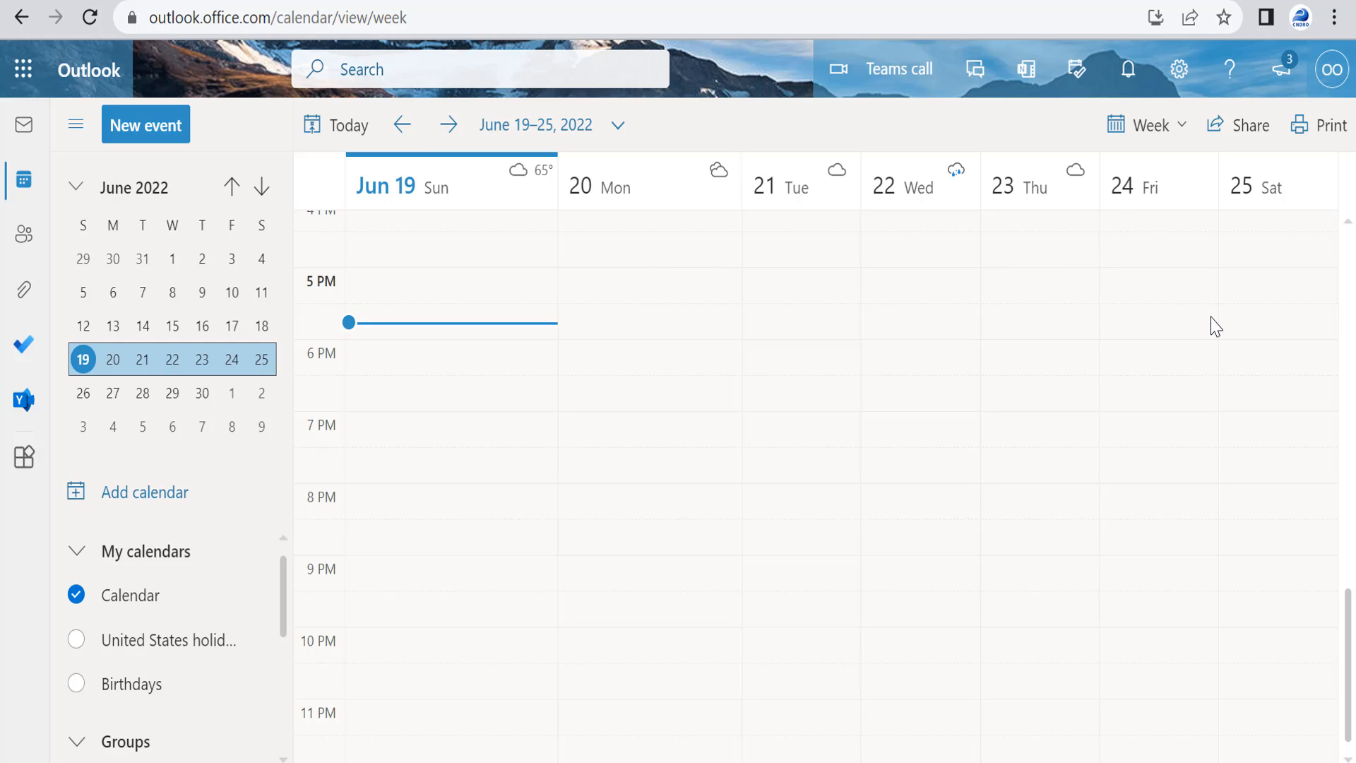
click(79, 498)
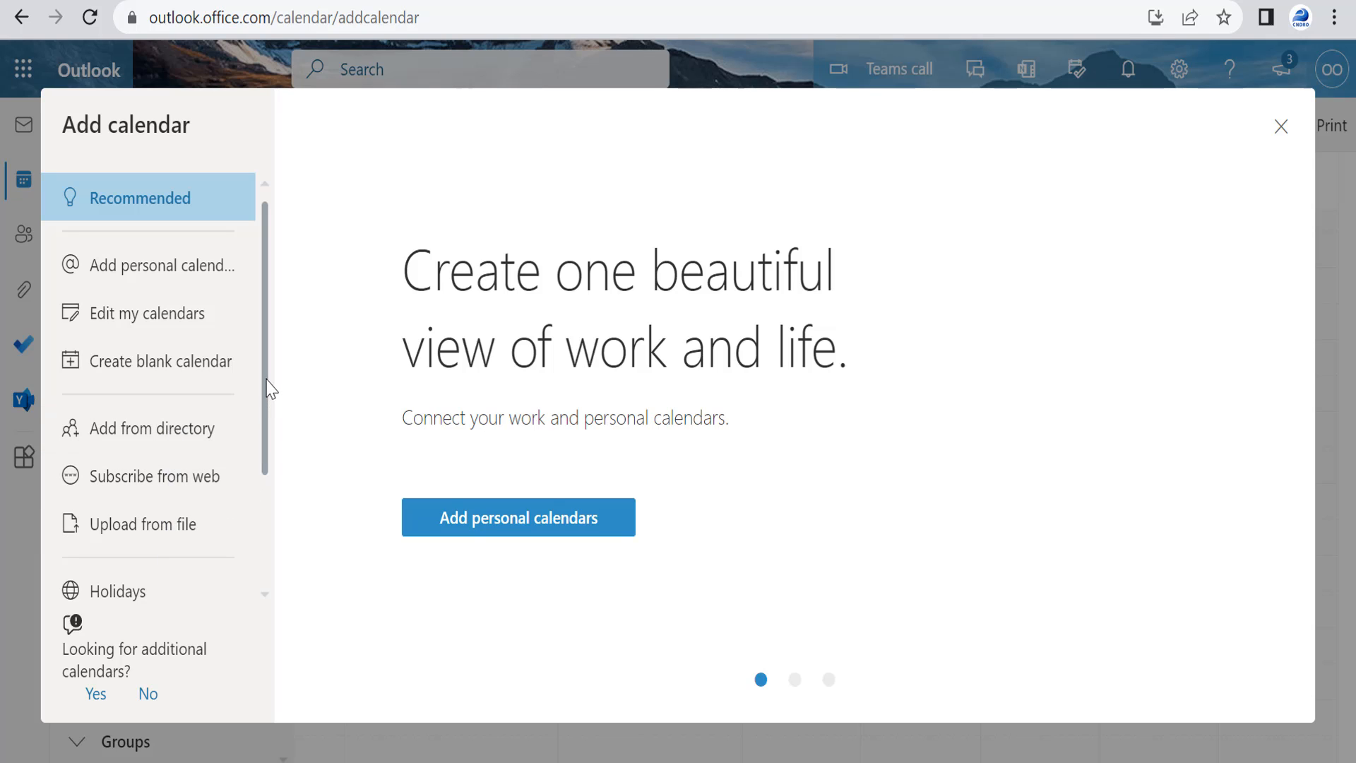
drag(270, 389, 269, 509)
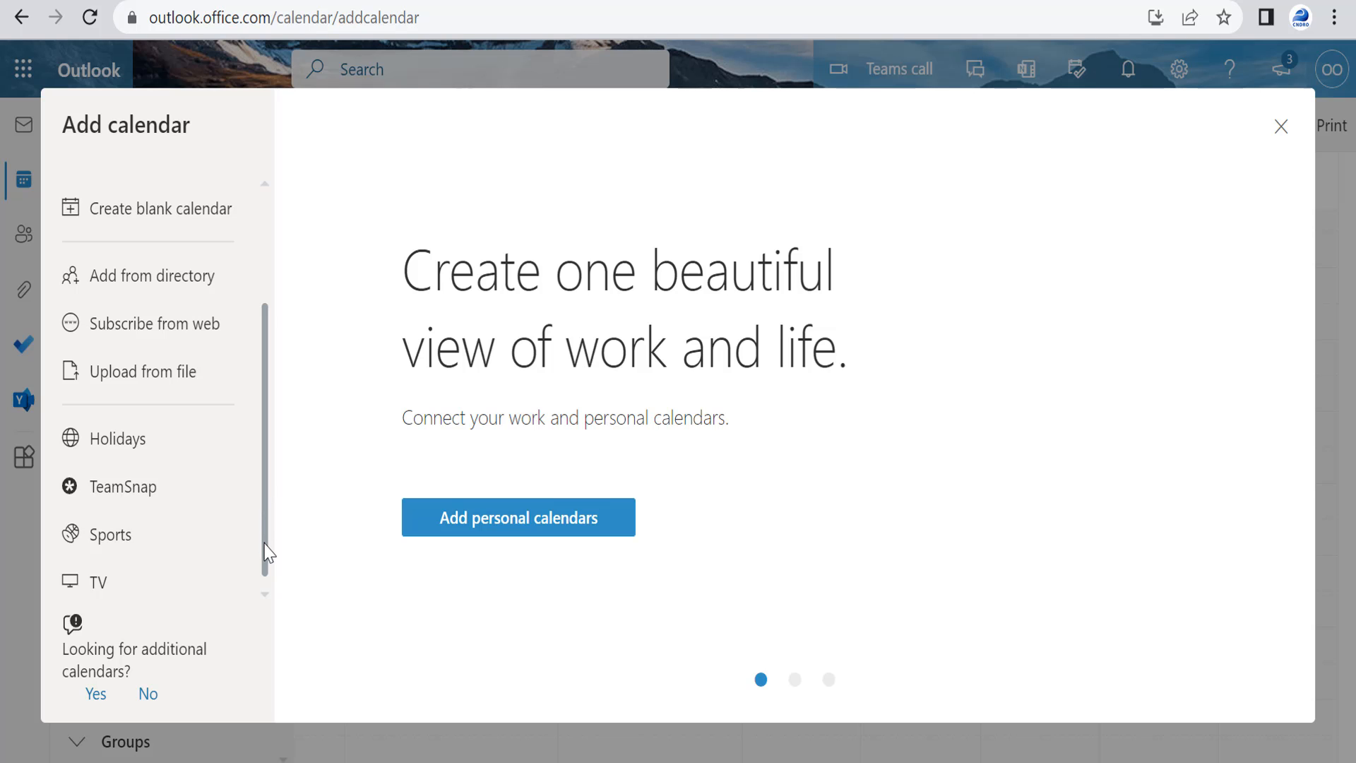
drag(268, 555, 278, 438)
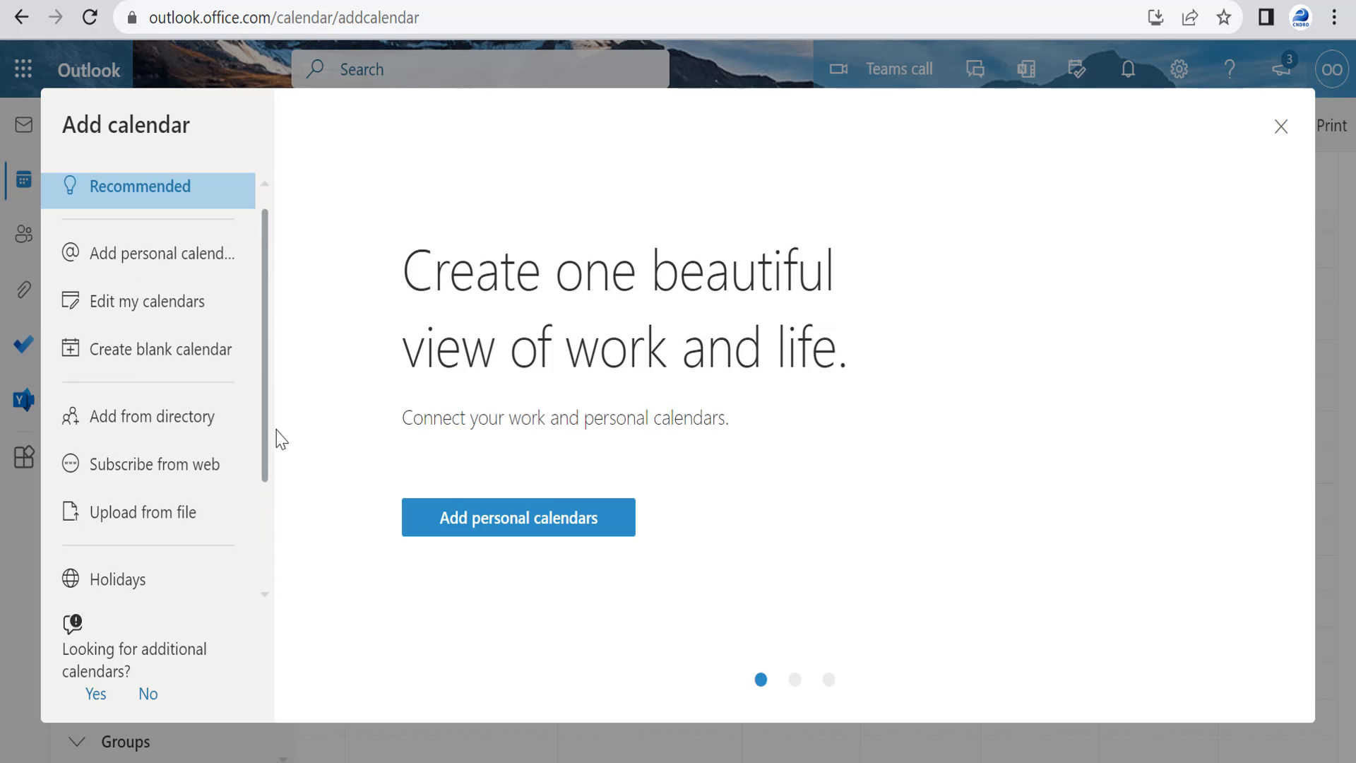
click(1280, 127)
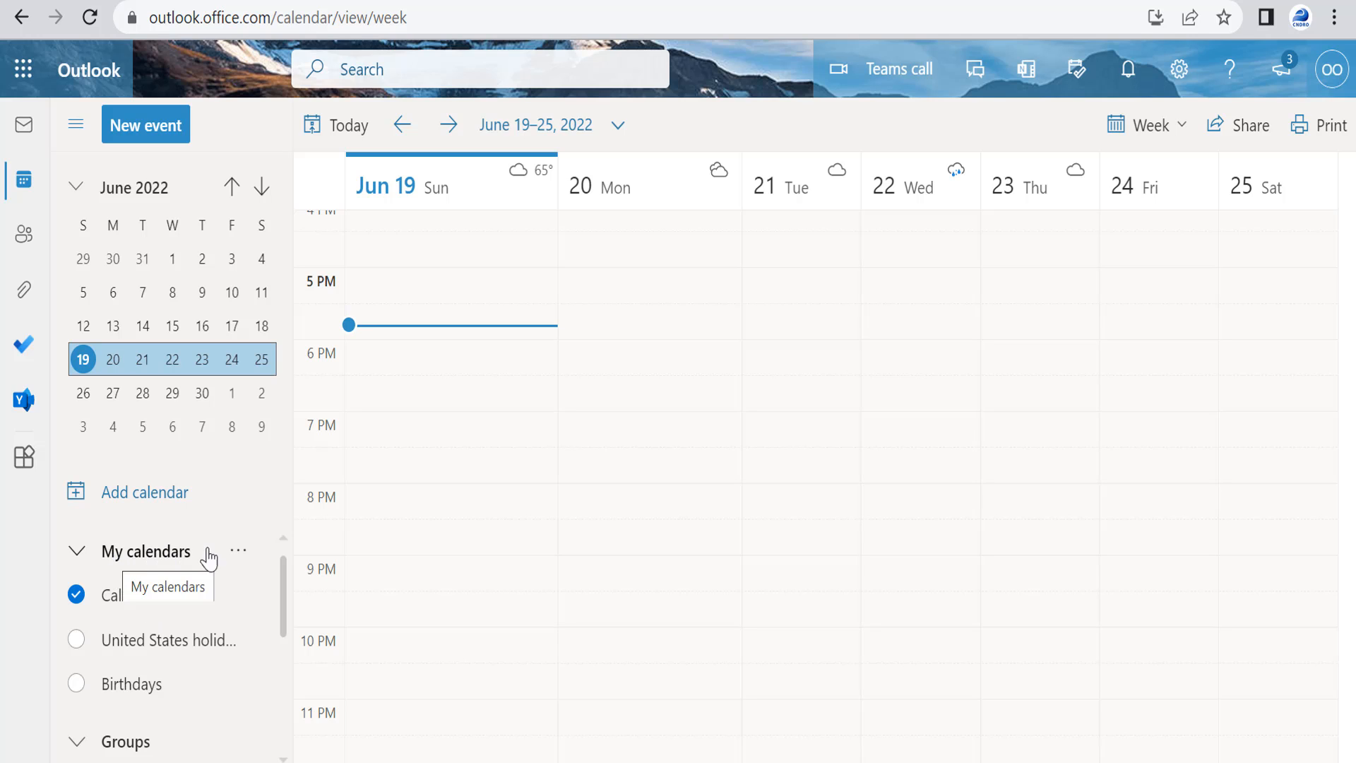
- Check the options for My calendars, and briefly show the United States holidays calendar before hiding it again
click(238, 555)
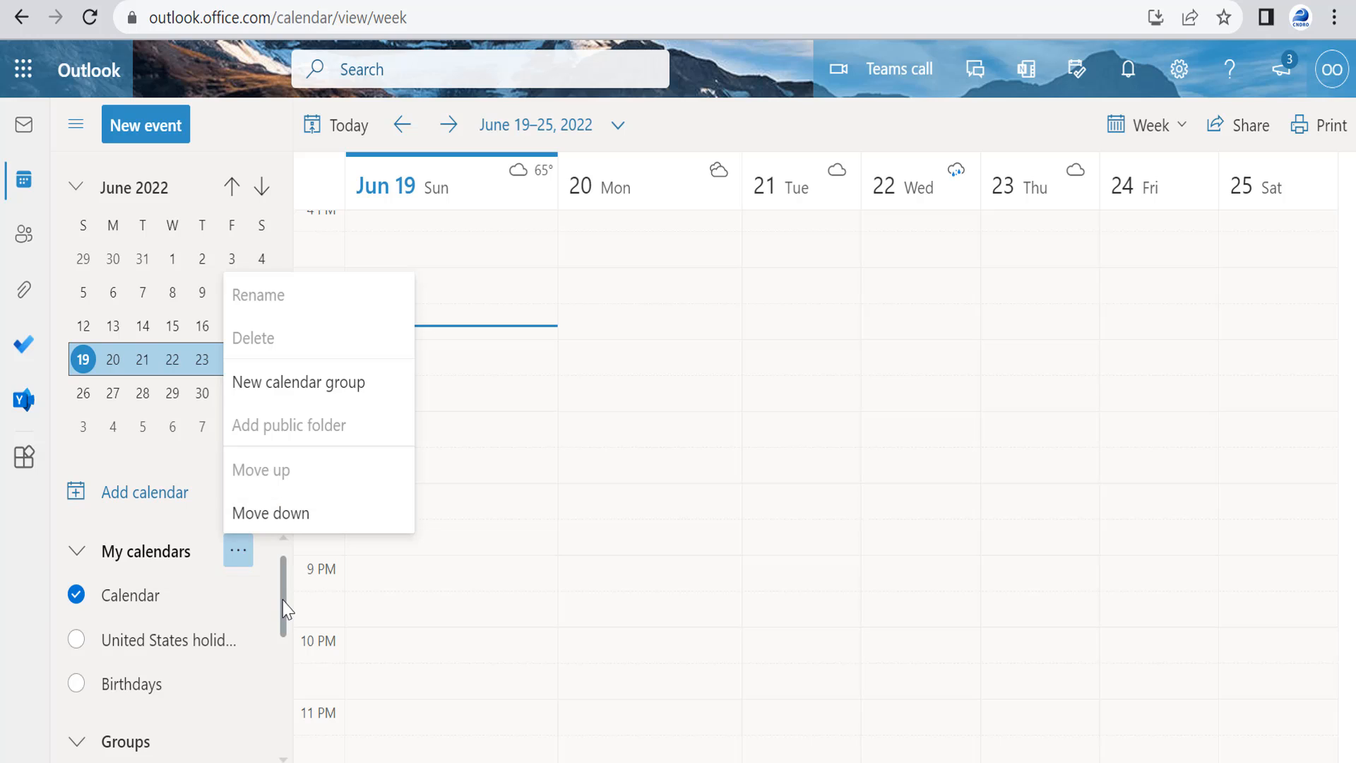
mouse_move(288, 608)
mouse_down()
mouse_move(285, 630)
mouse_move(285, 614)
mouse_up()
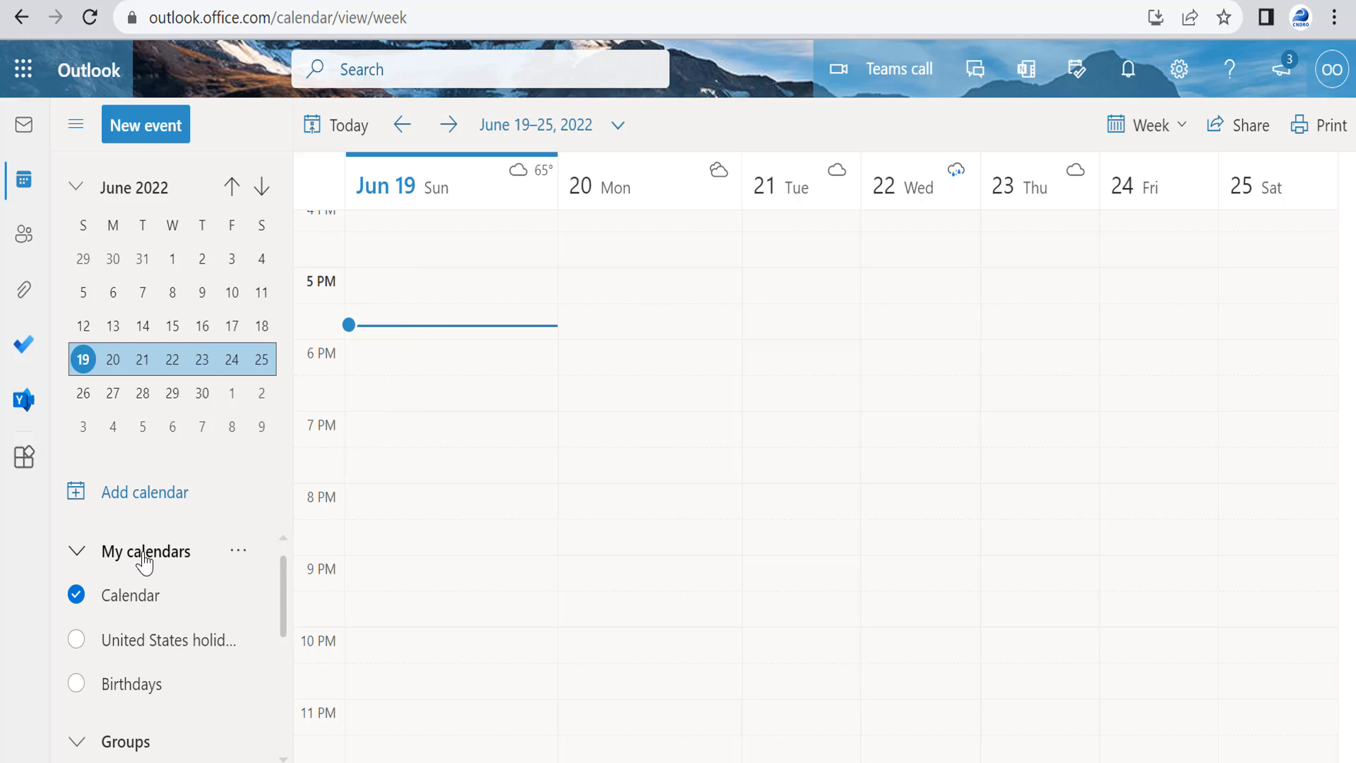
scroll(285, 594, down, 1)
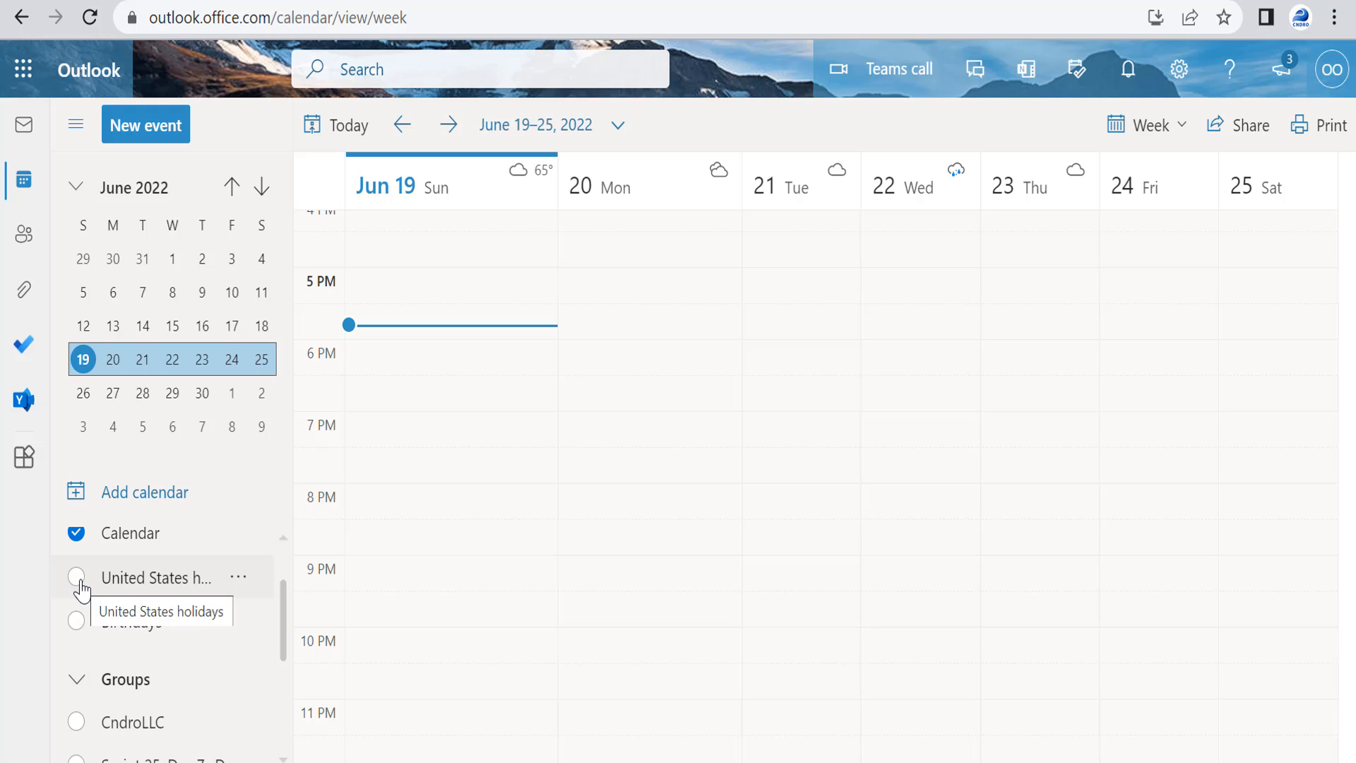
click(80, 580)
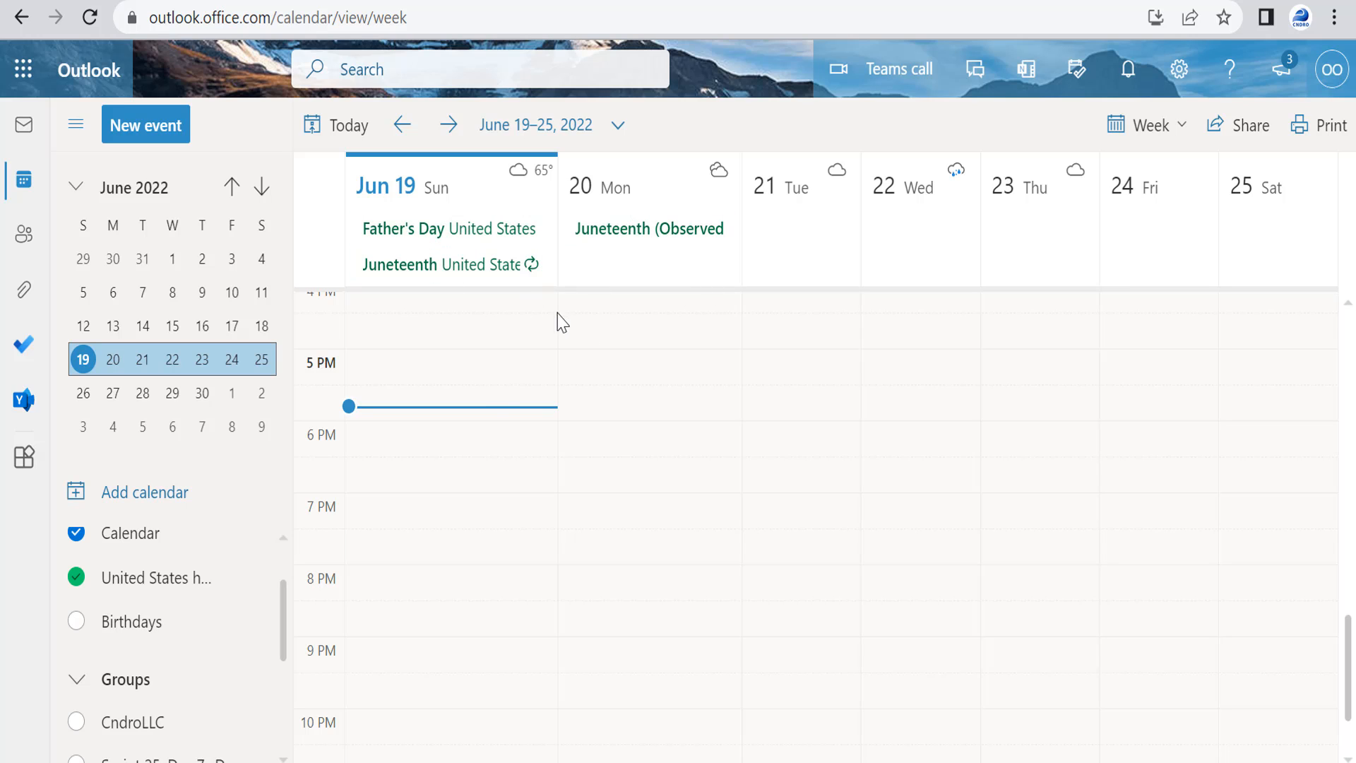
click(79, 580)
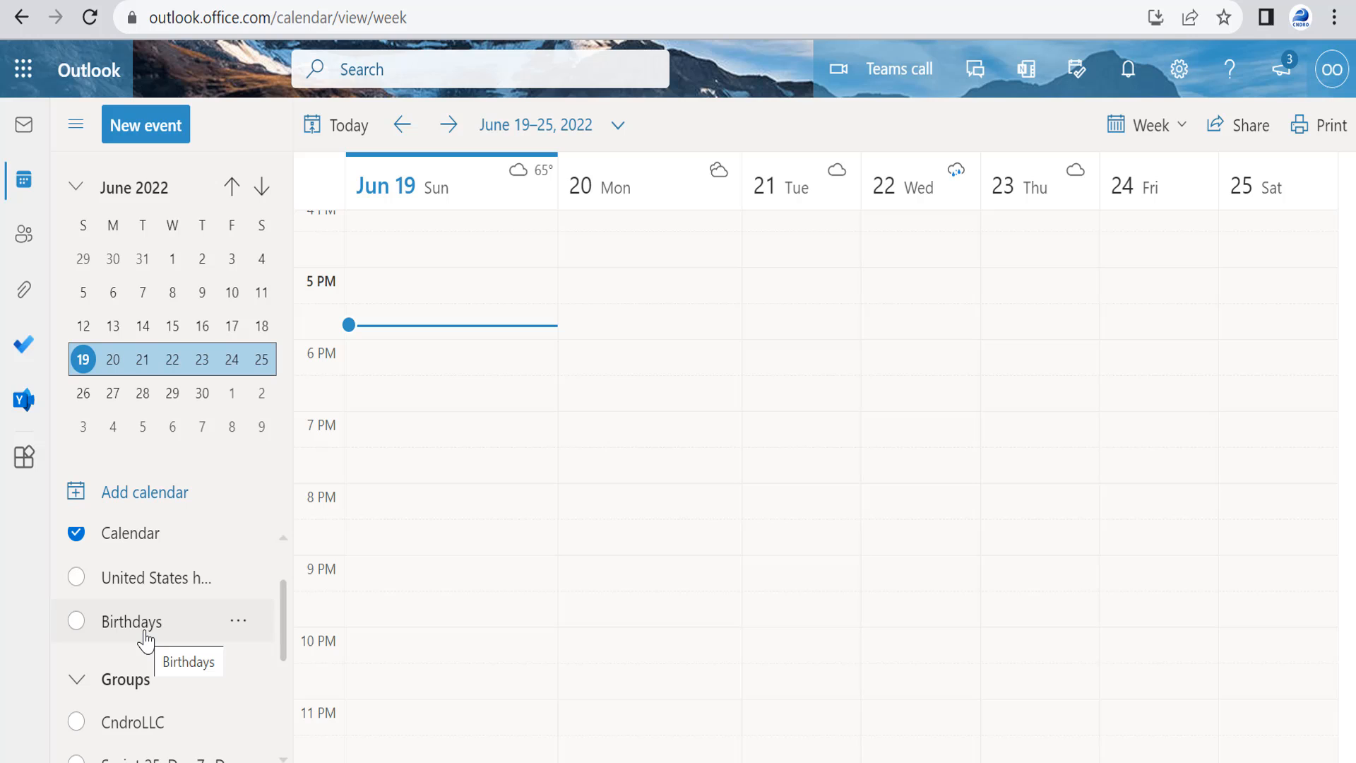
- Start a new birthday from the Birthdays calendar and review the fields of the new contact form, keeping it open
click(237, 621)
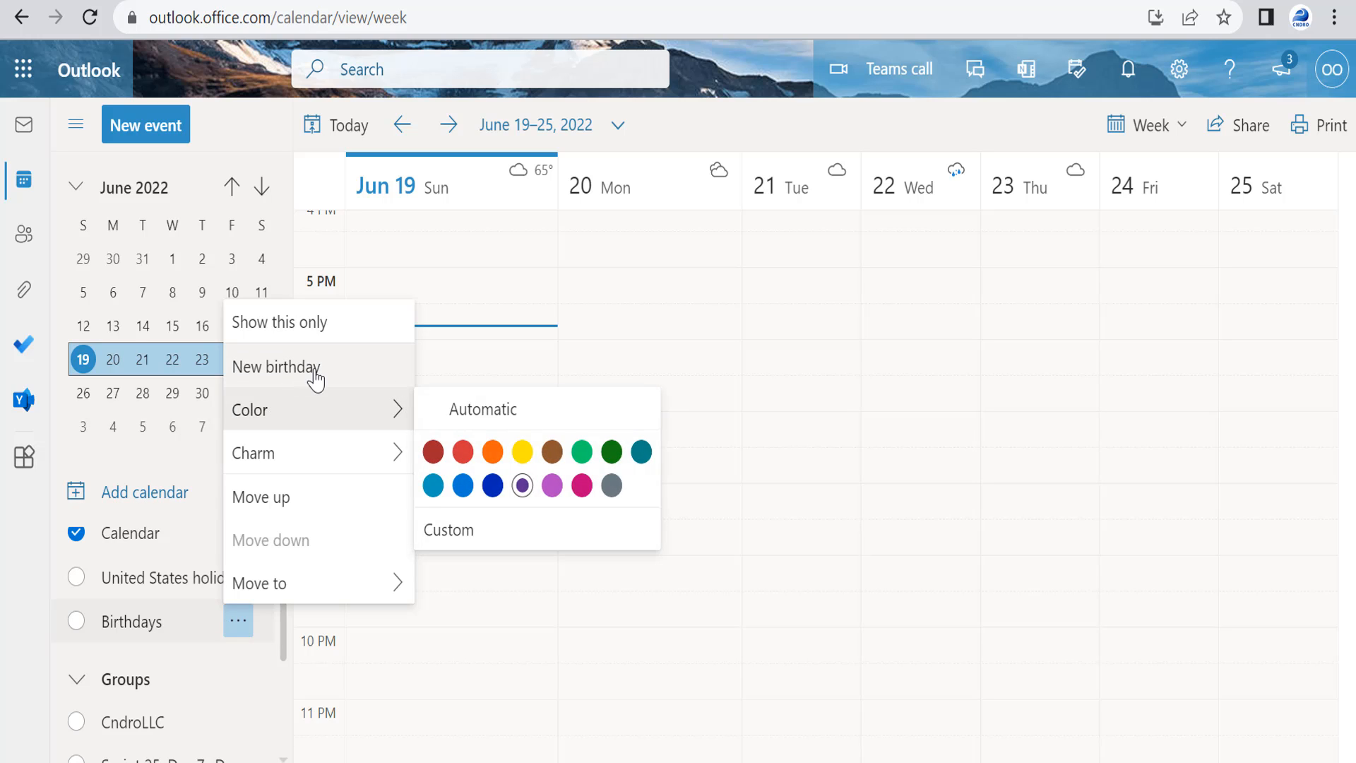
click(370, 376)
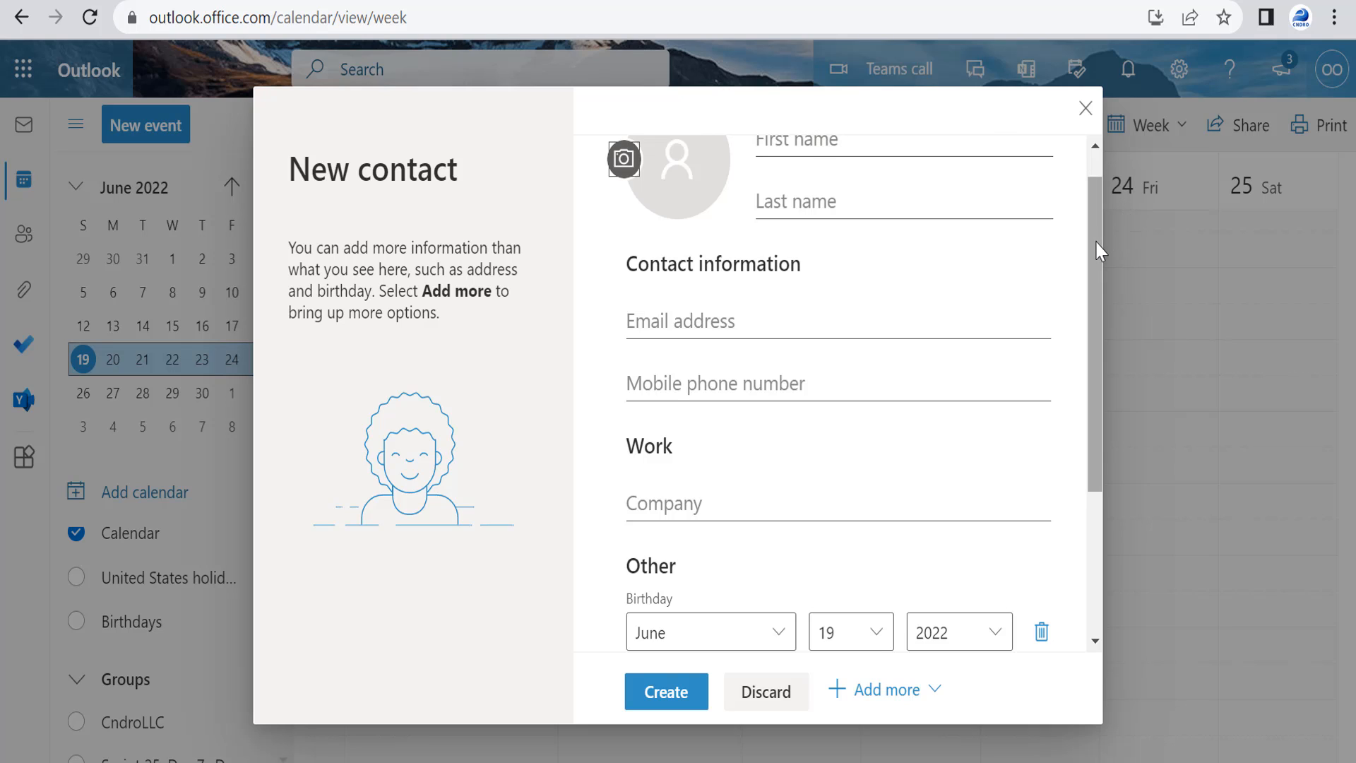
drag(1097, 250, 1096, 202)
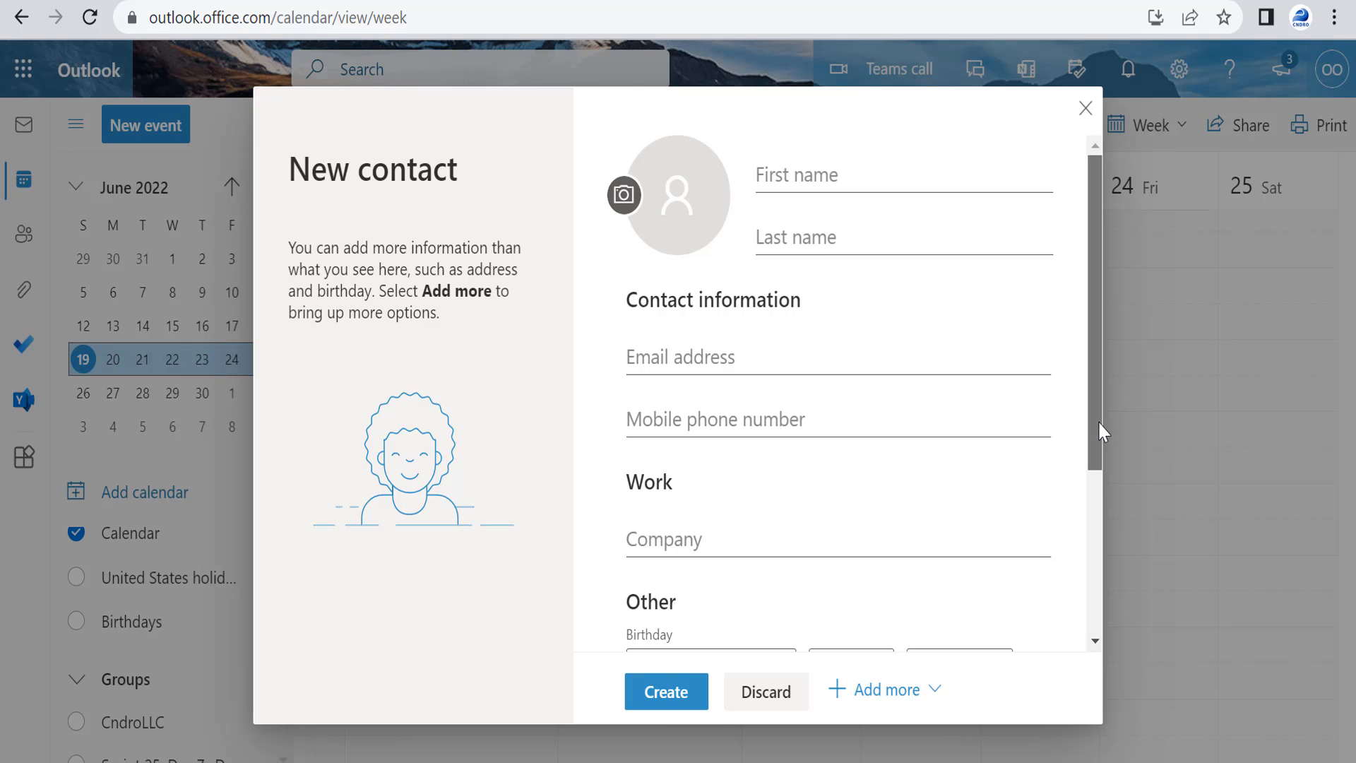
scroll(1098, 428, down, 3)
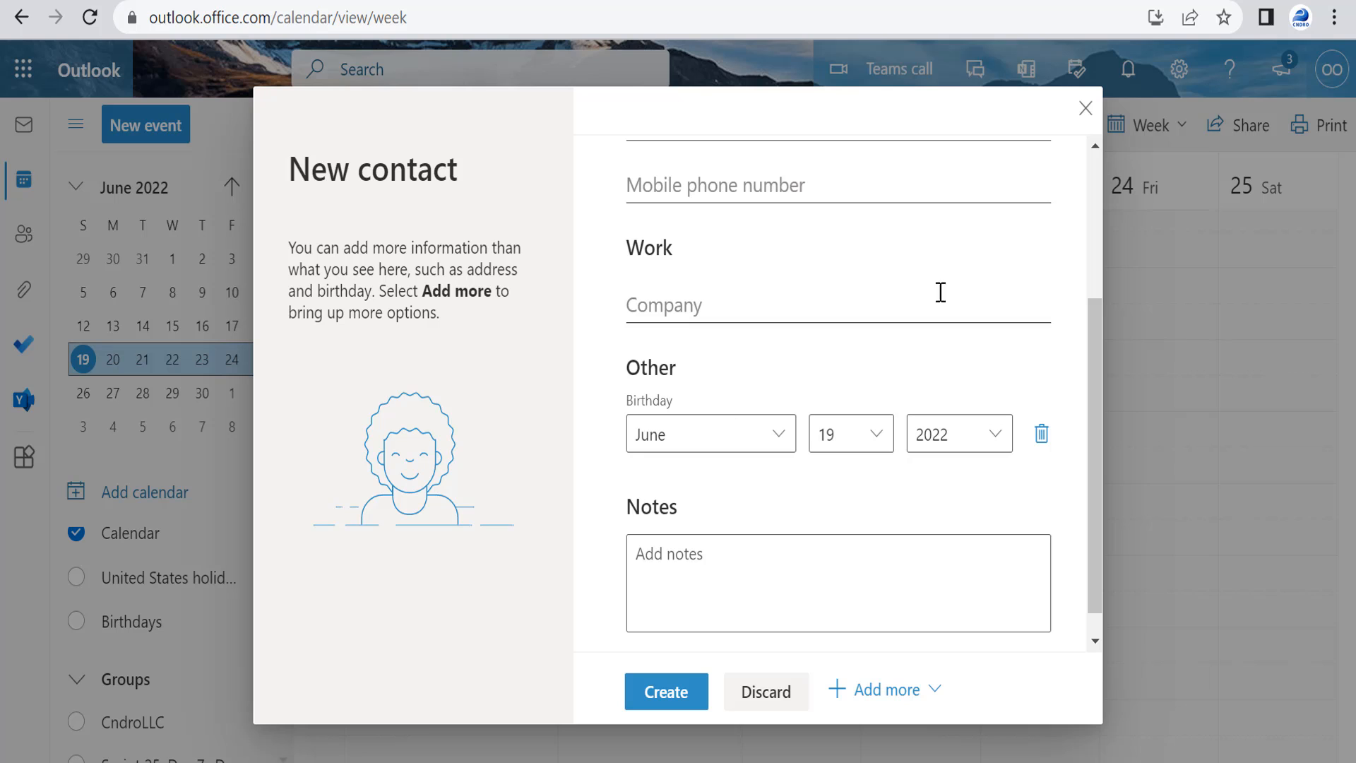
click(1085, 108)
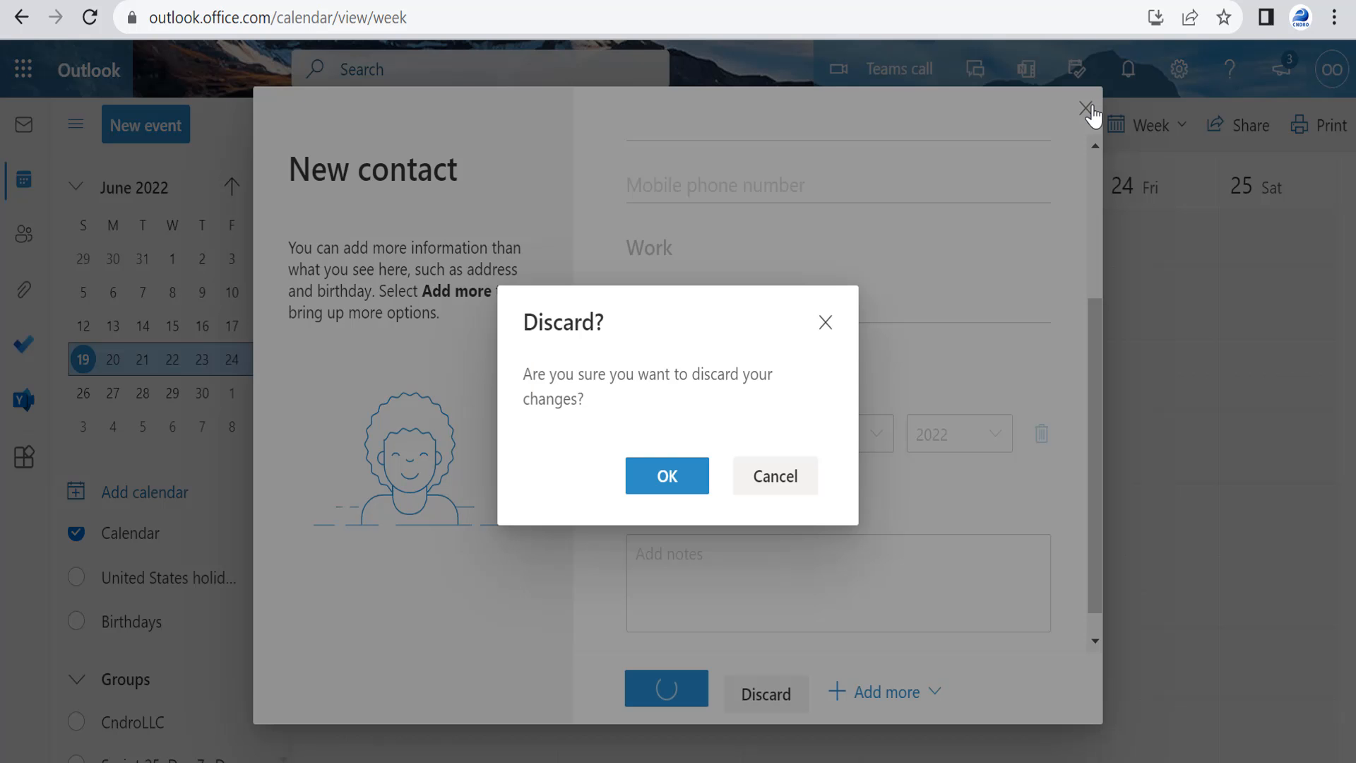
click(765, 478)
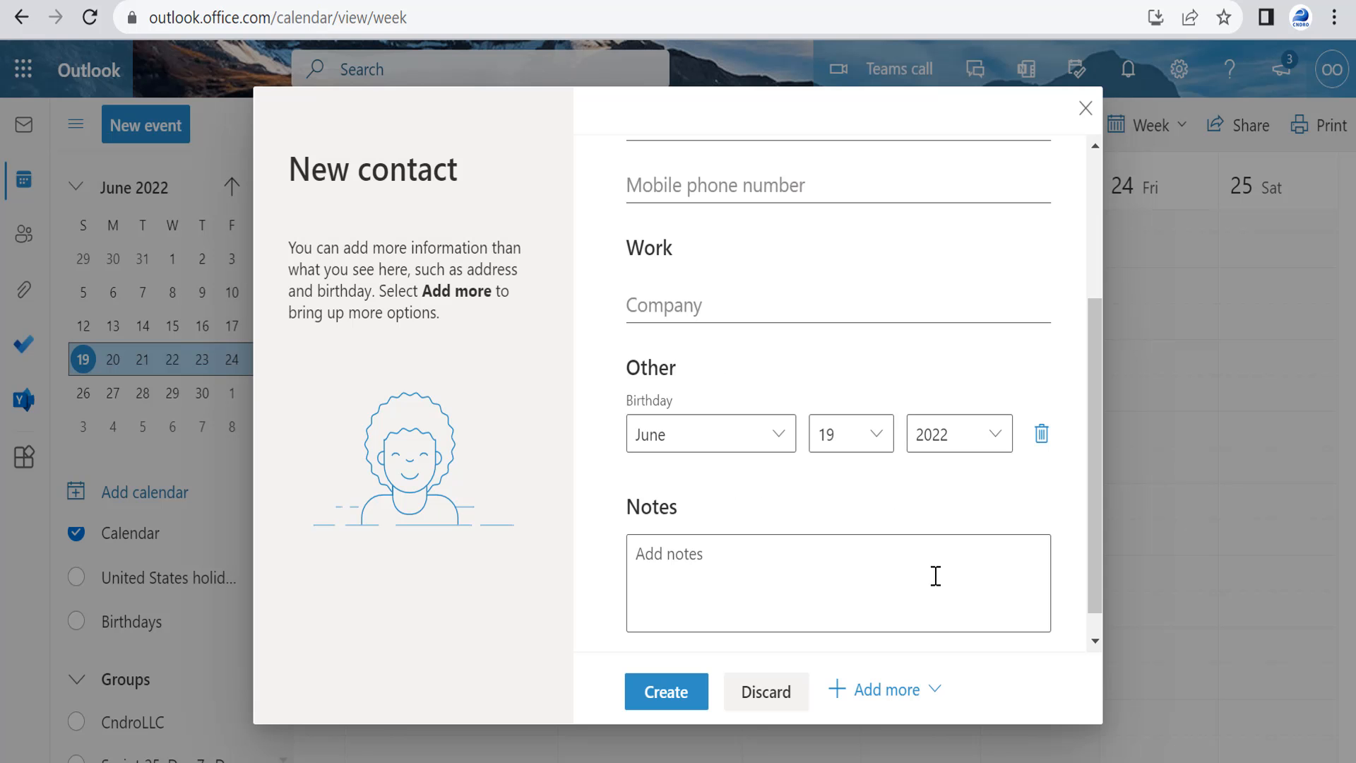
- Examine the additional name, address and other fields available for the new contact, and discard the form
click(938, 696)
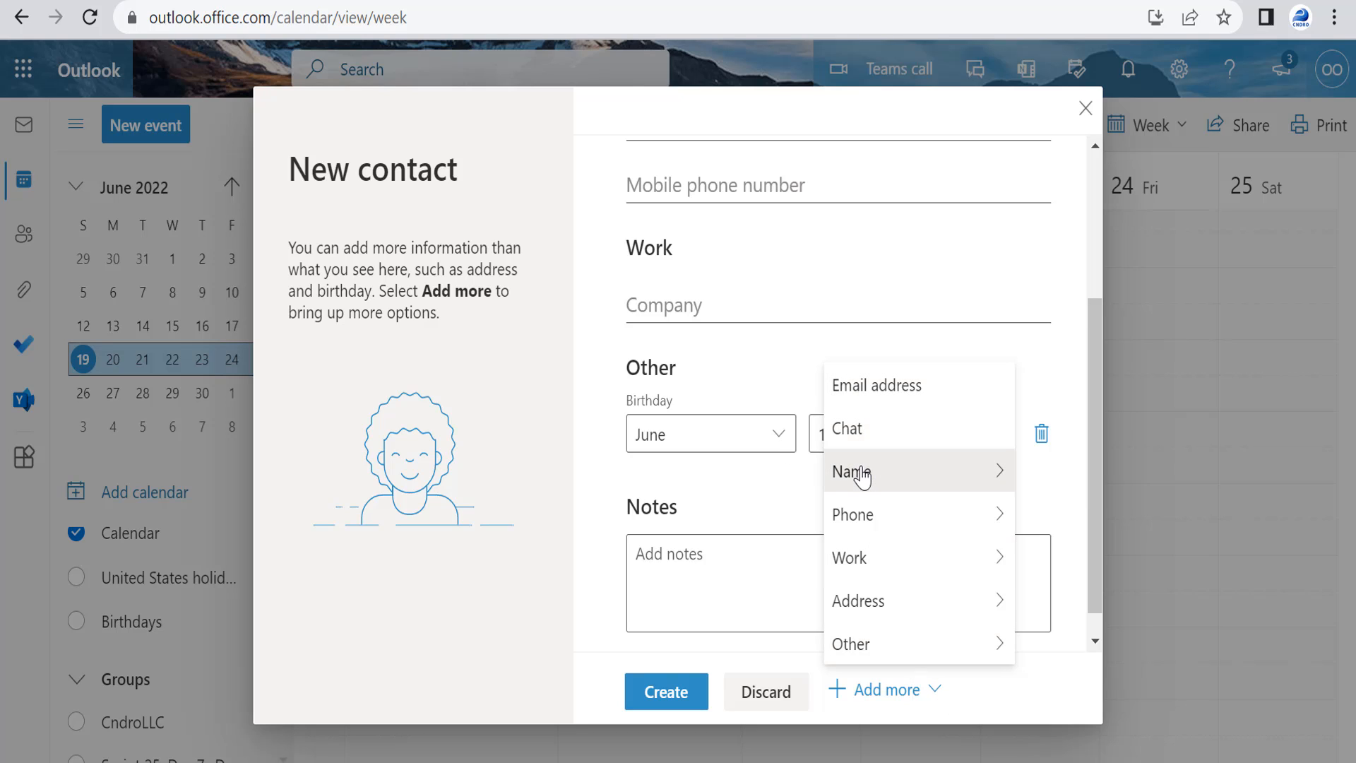
mouse_move(862, 477)
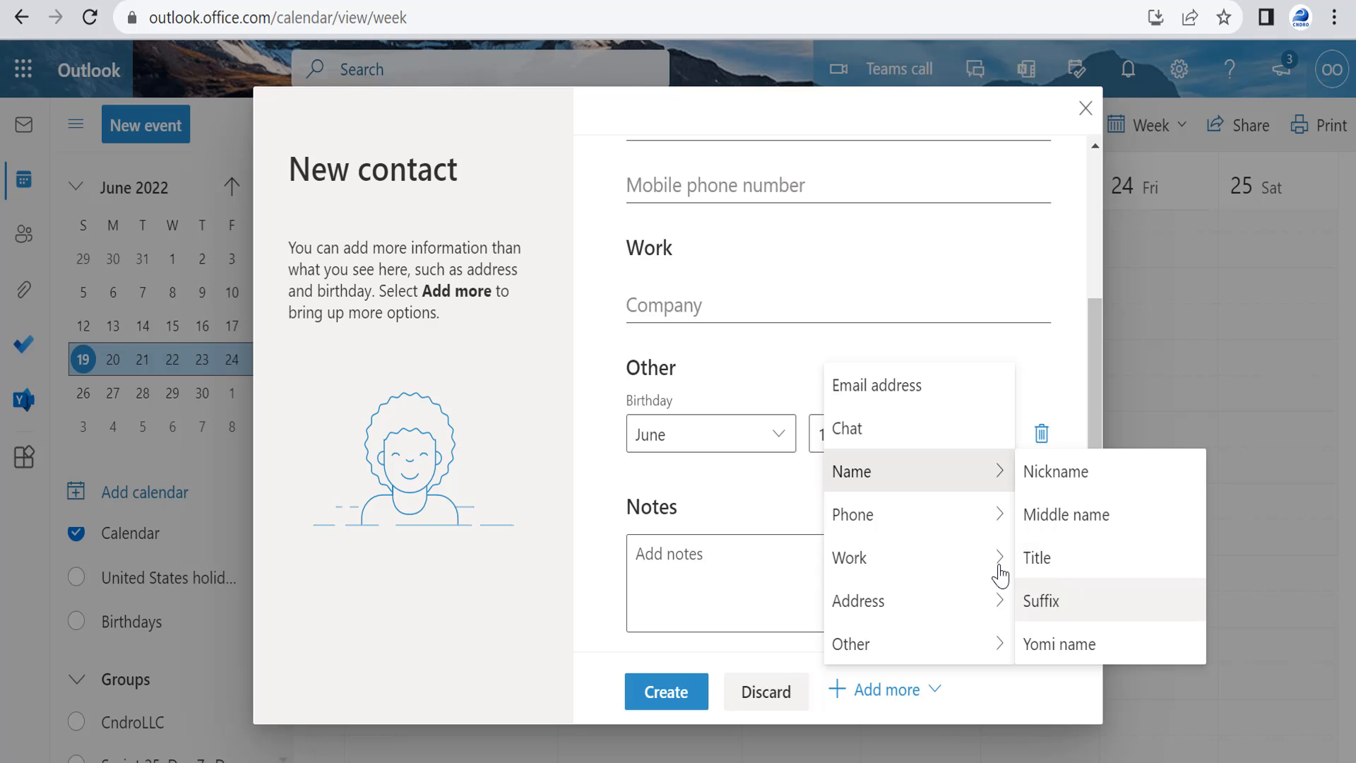
mouse_move(996, 606)
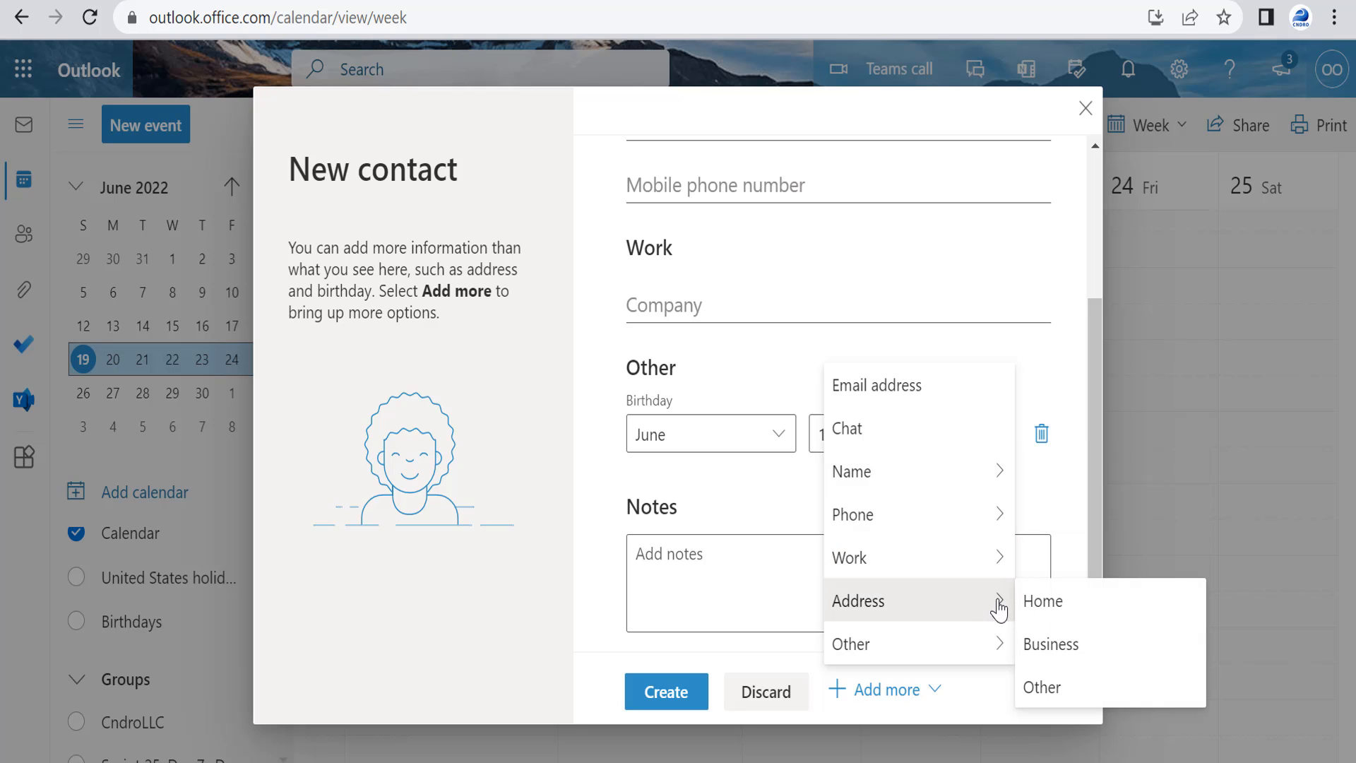
mouse_move(1004, 653)
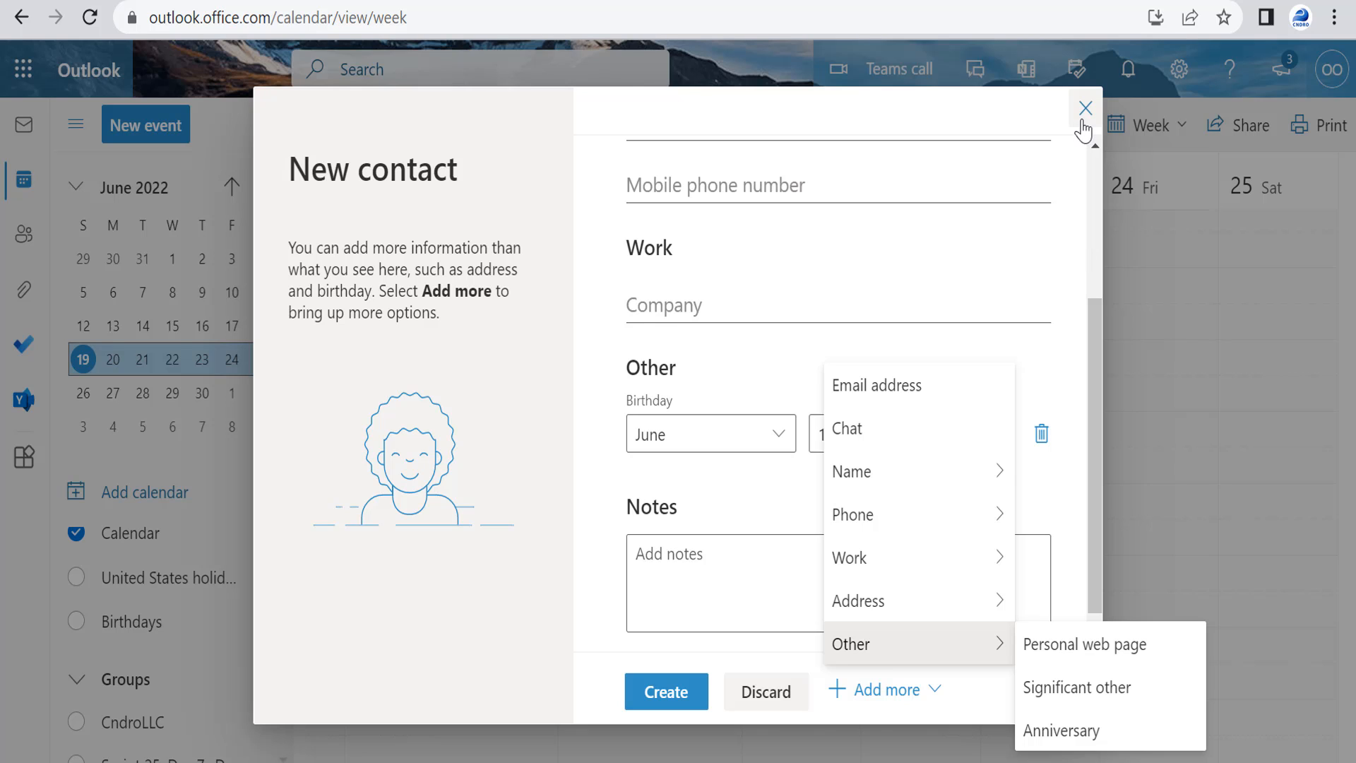
click(1085, 117)
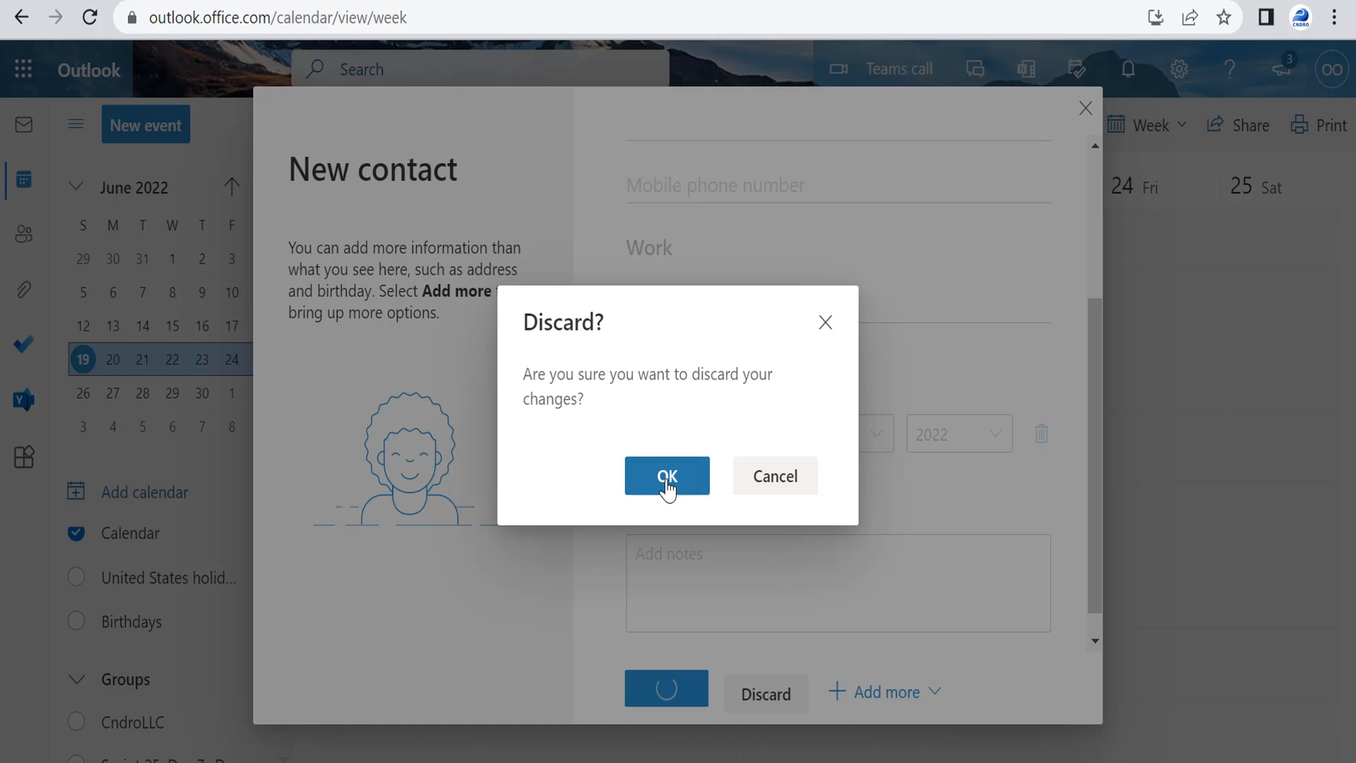
click(691, 480)
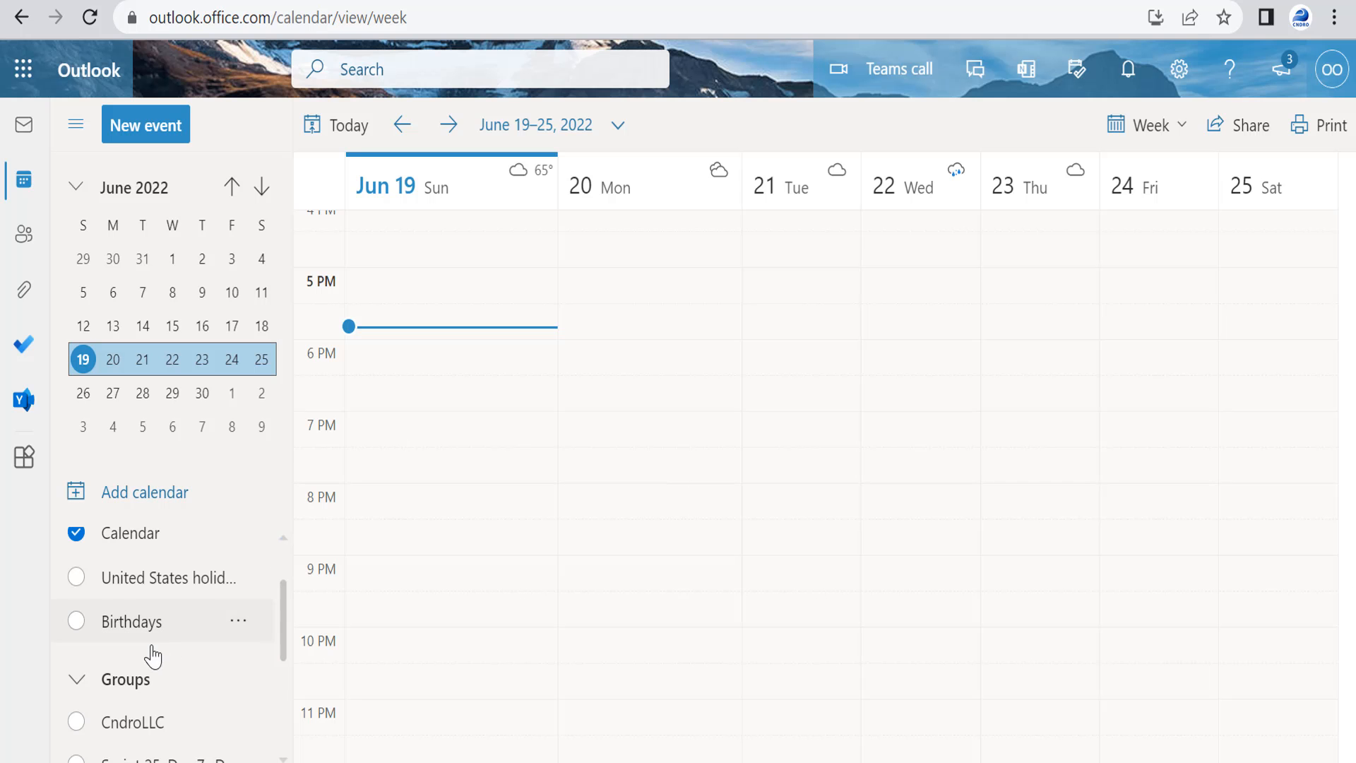
- Collapse the Groups list and check its options without creating a group
click(77, 680)
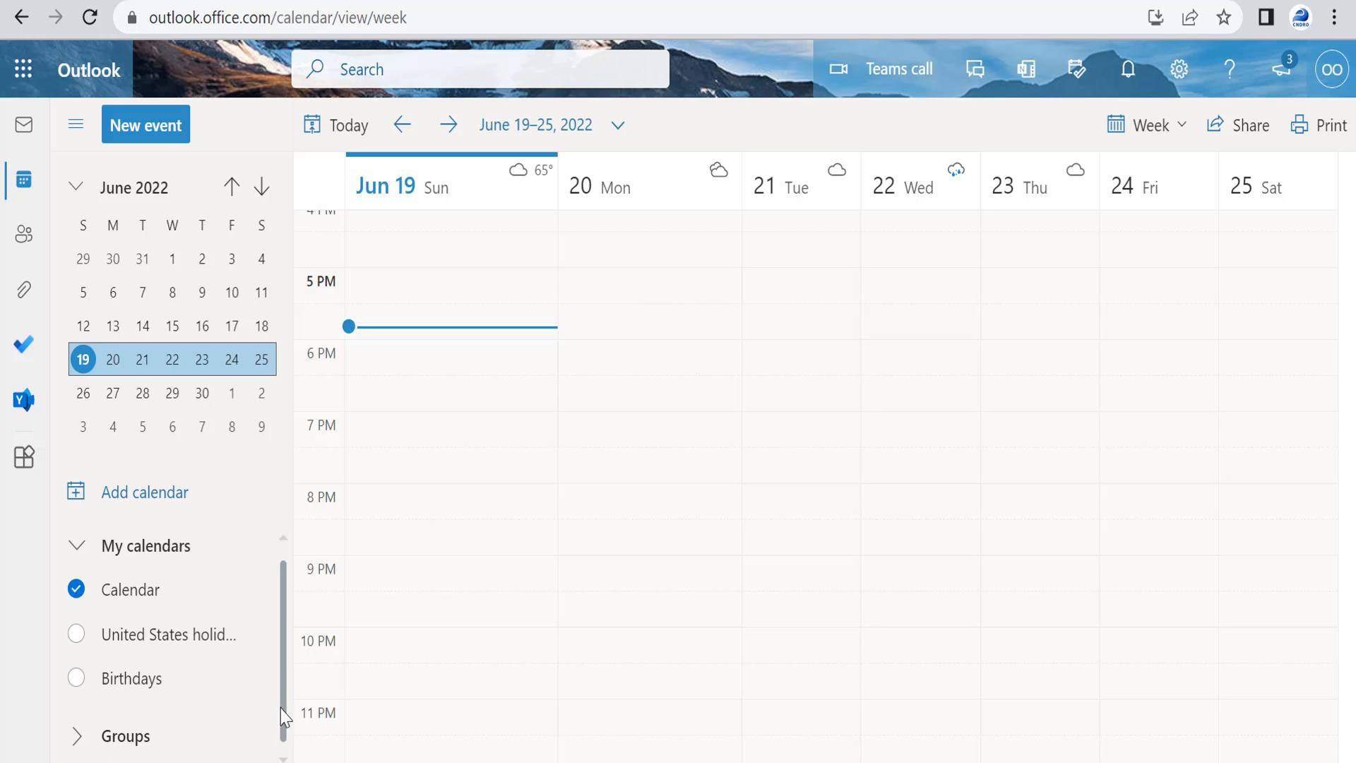
mouse_move(203, 737)
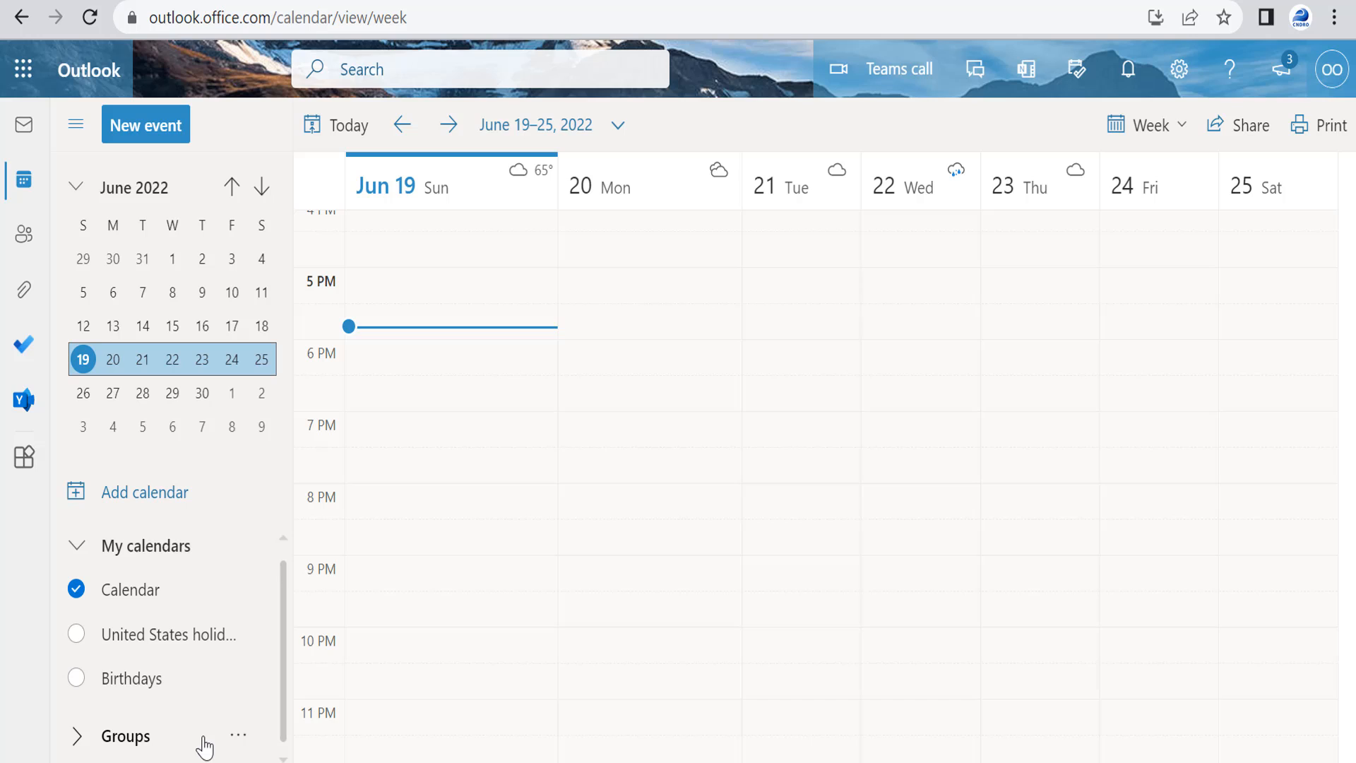
click(239, 740)
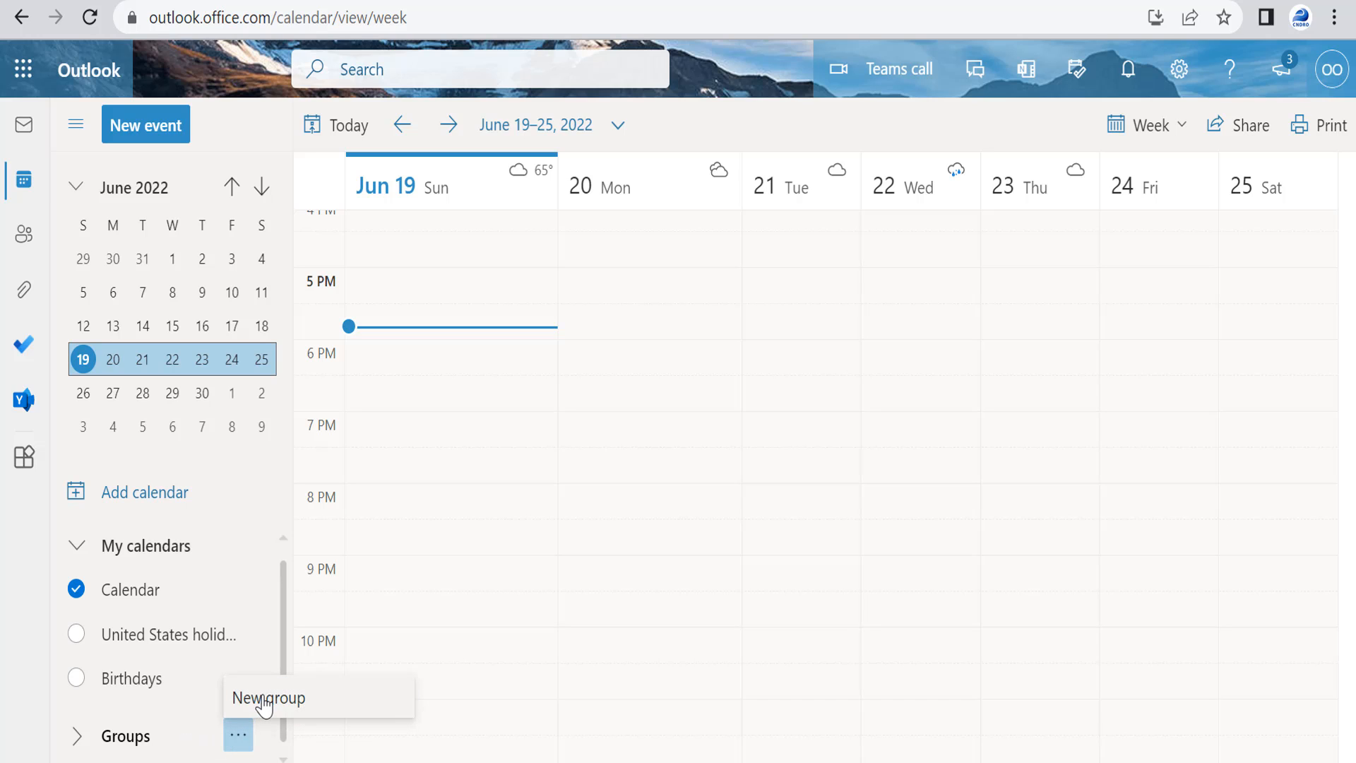
click(287, 647)
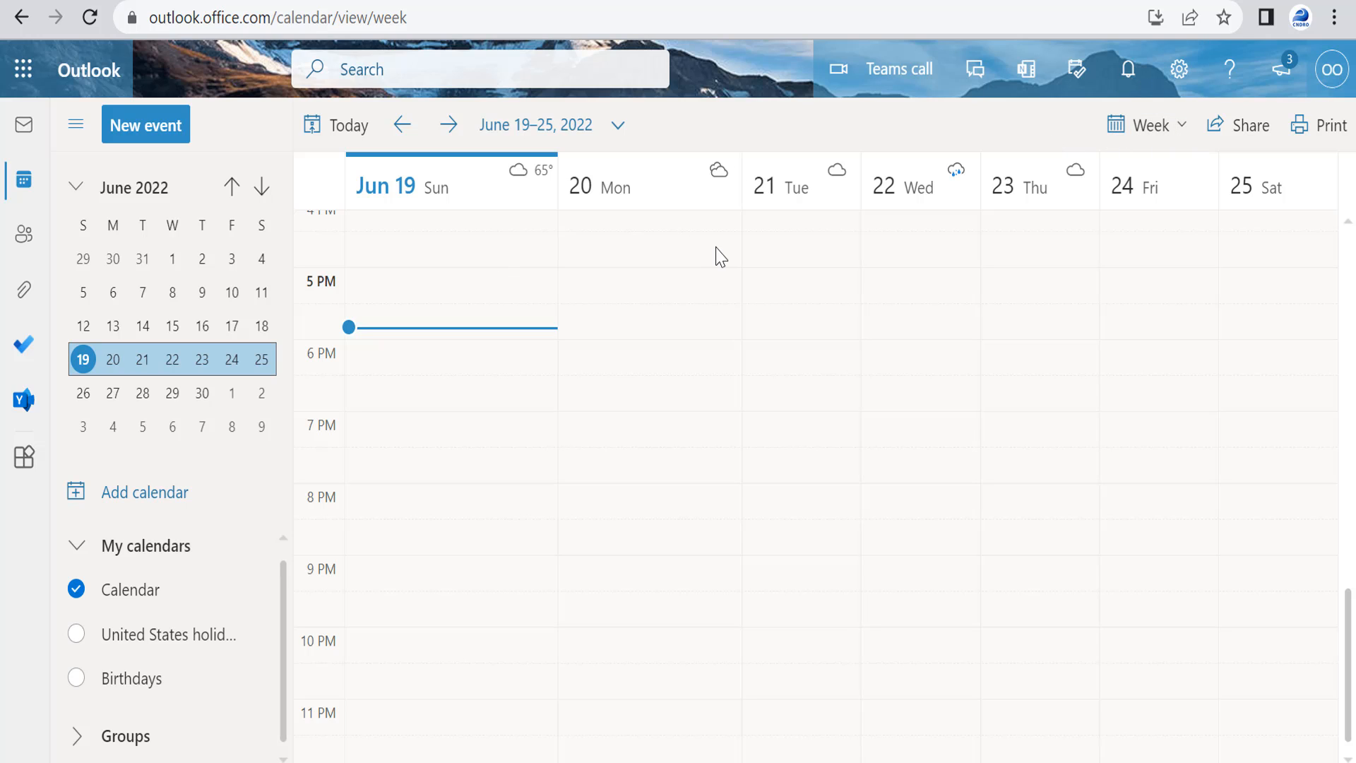
- Preview the calendar in the day, work week and month views, one after another
click(1181, 130)
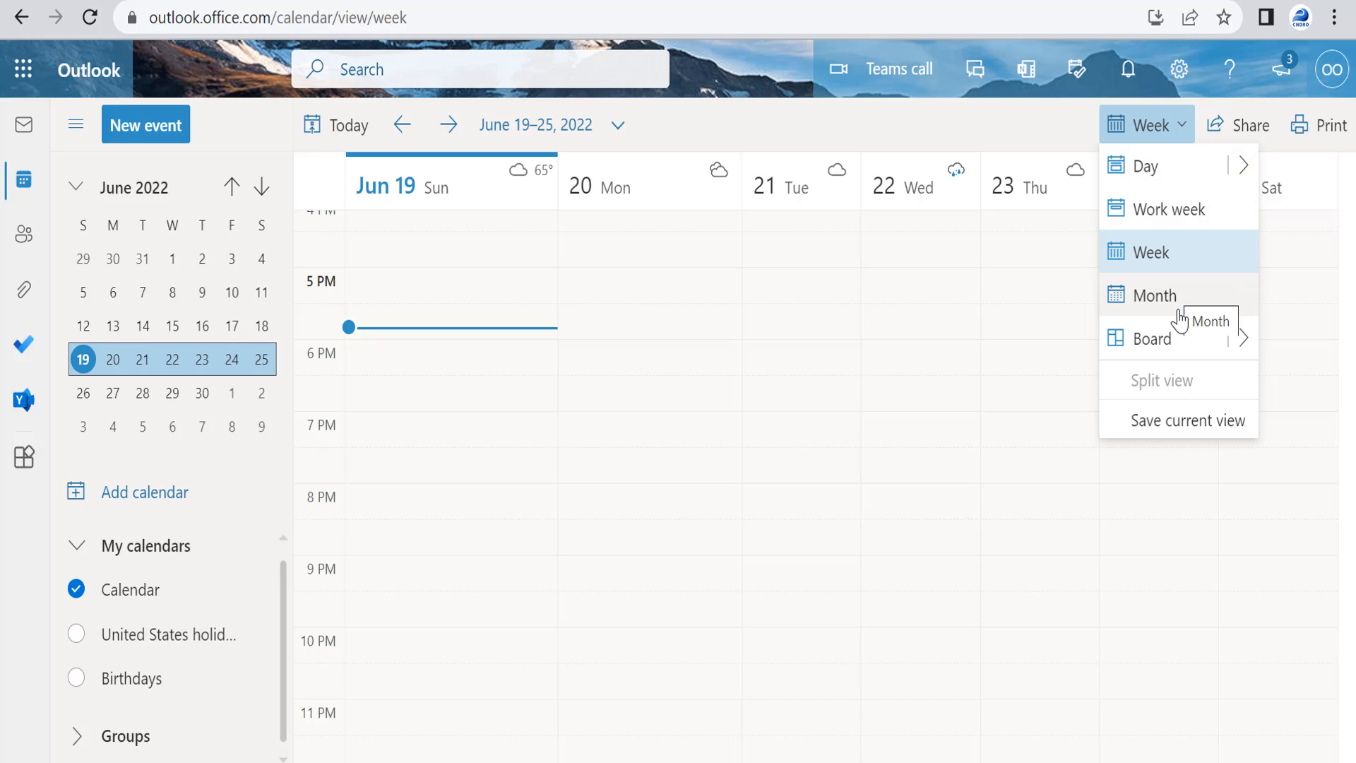
click(1155, 173)
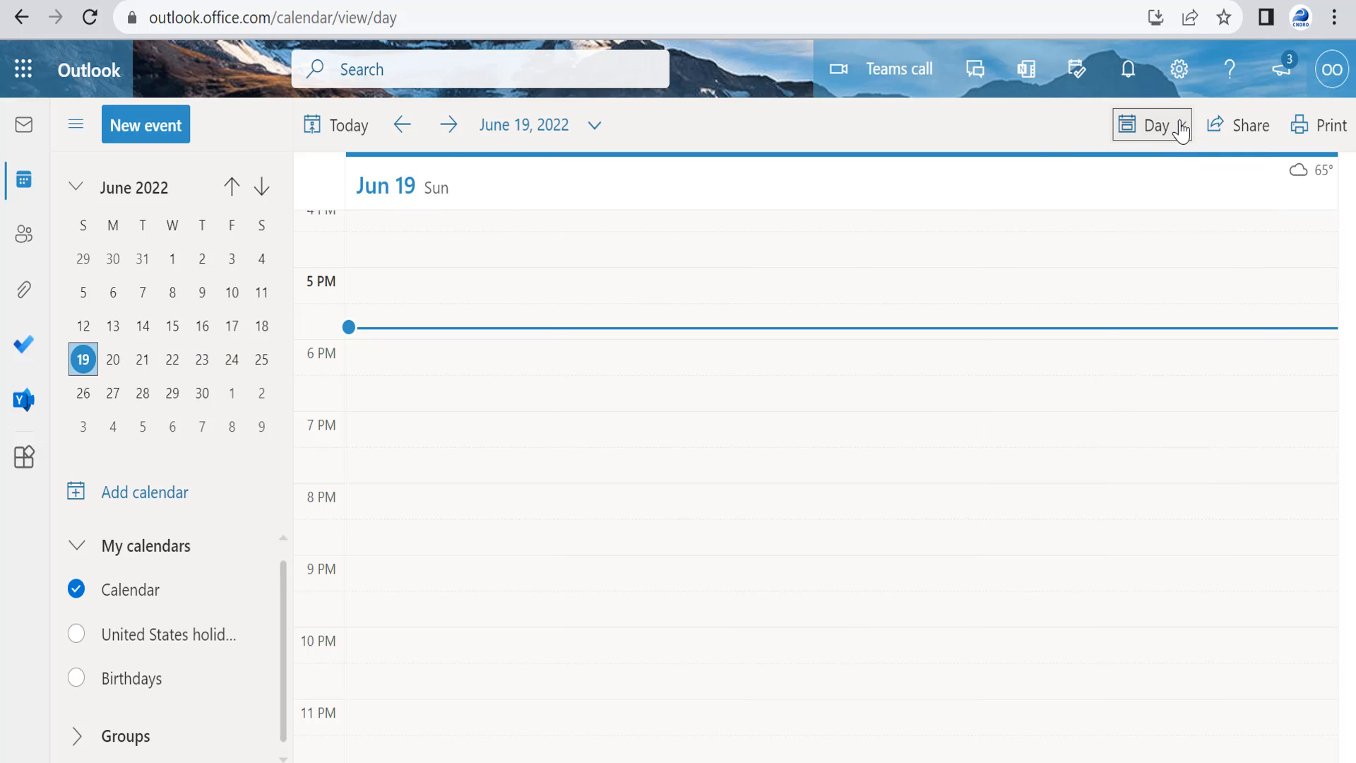
click(1181, 132)
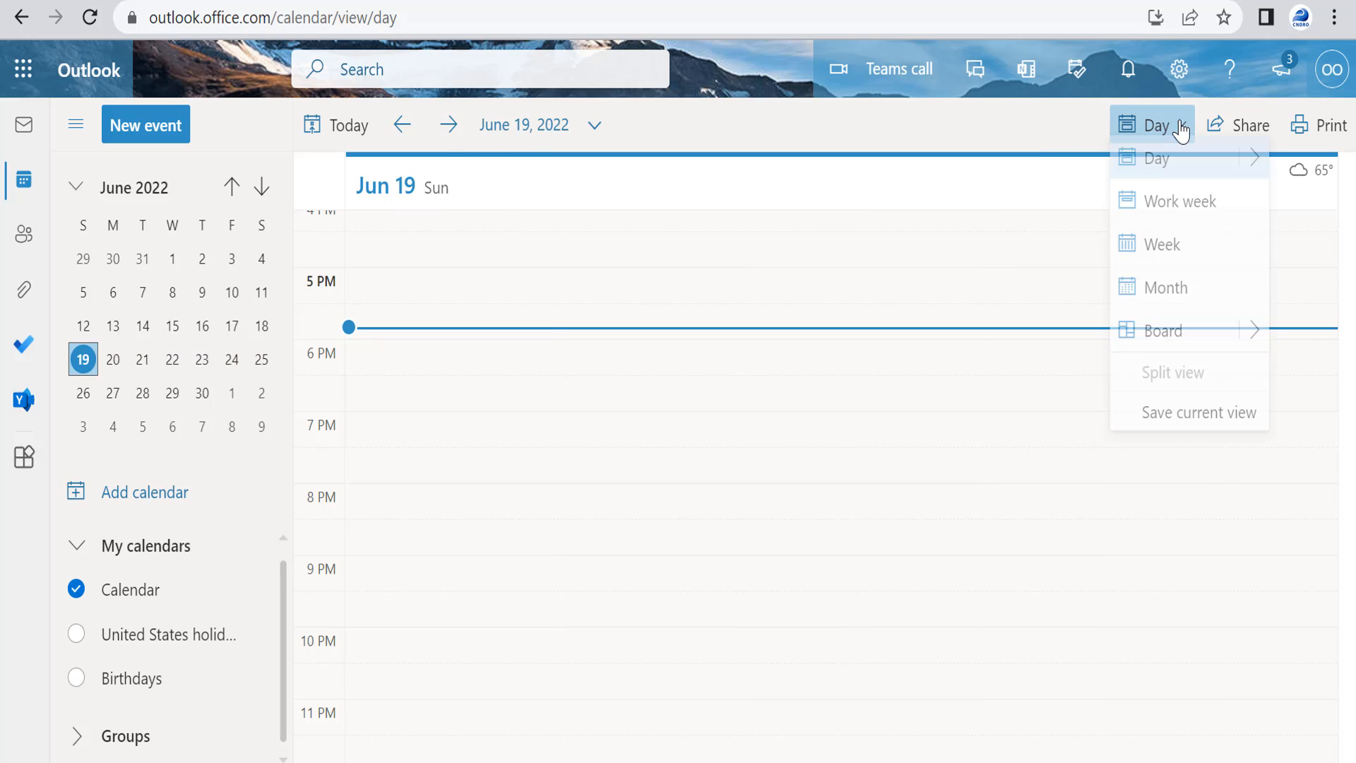
click(1181, 212)
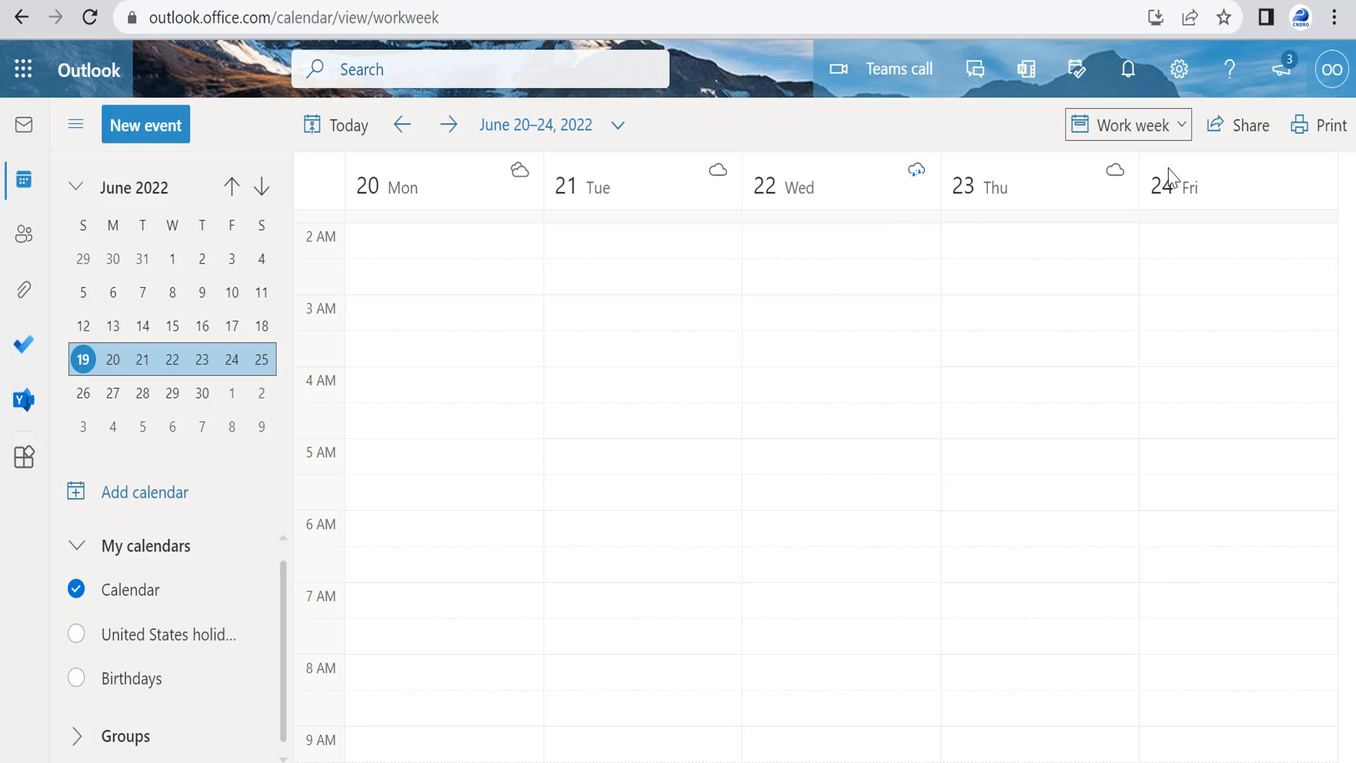
click(1182, 137)
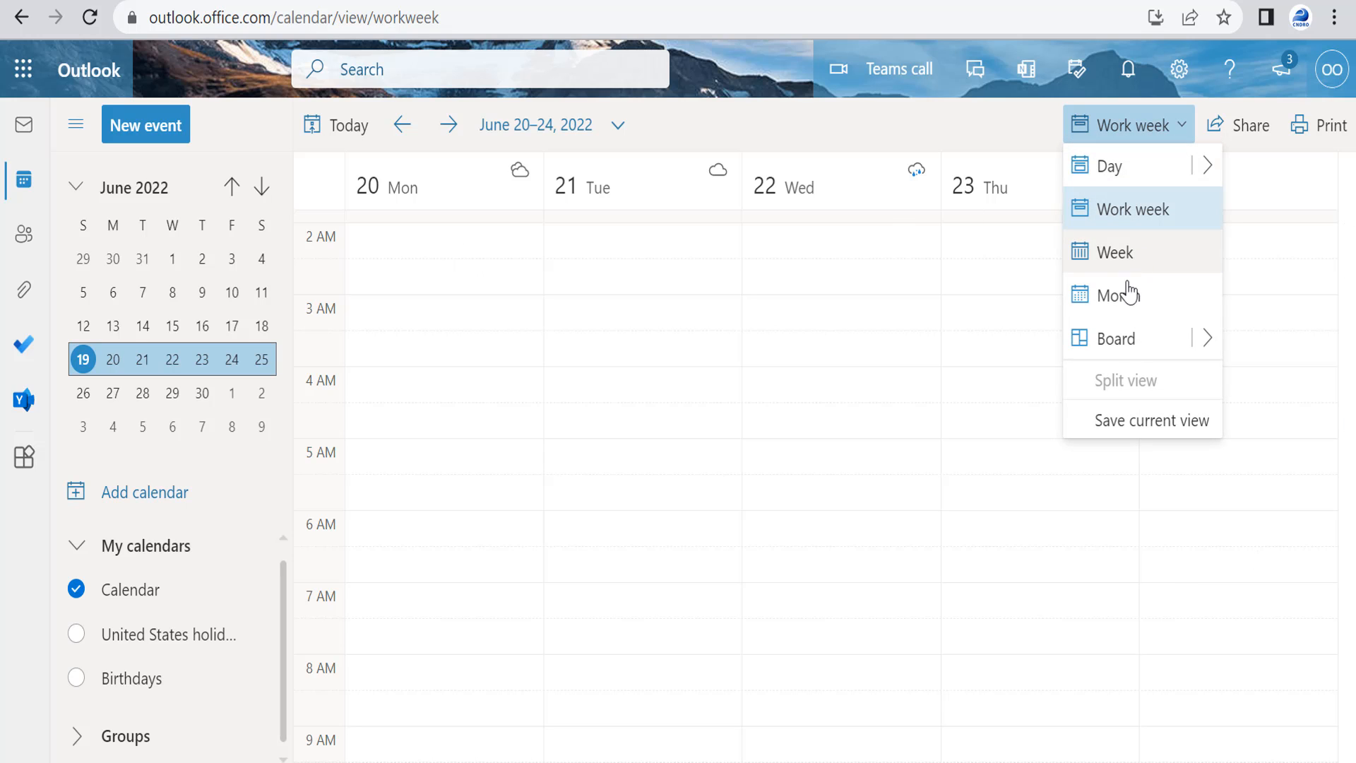
click(1126, 303)
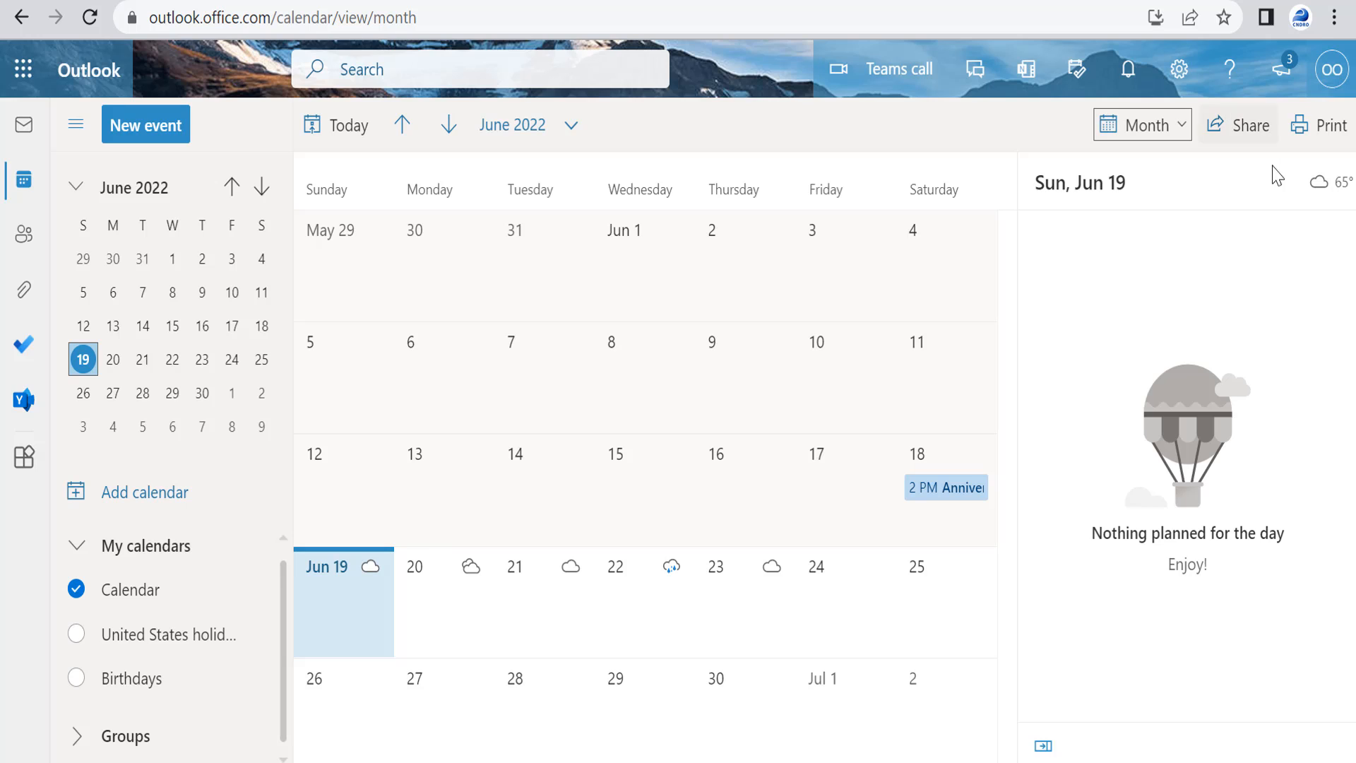
- Return the calendar to the week view for June 19–25, 2022
click(1186, 140)
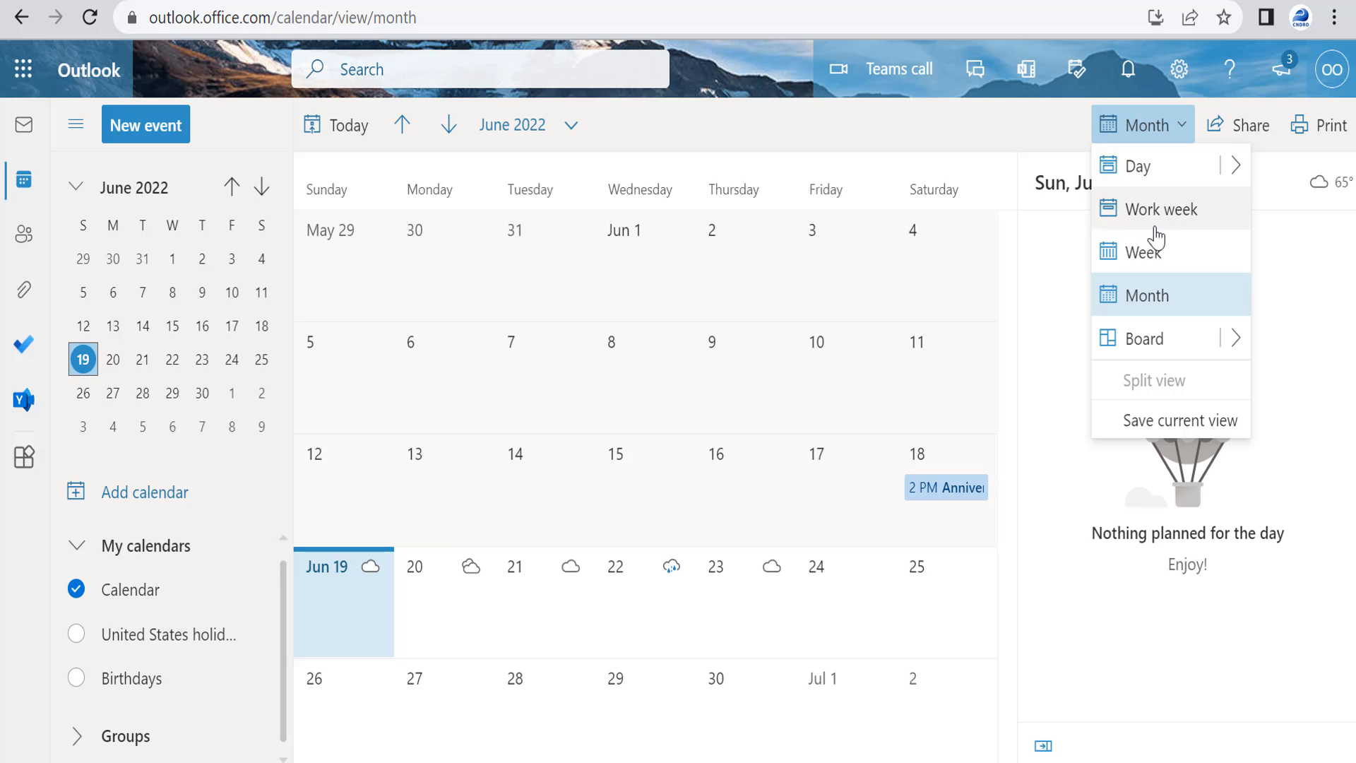
click(1152, 256)
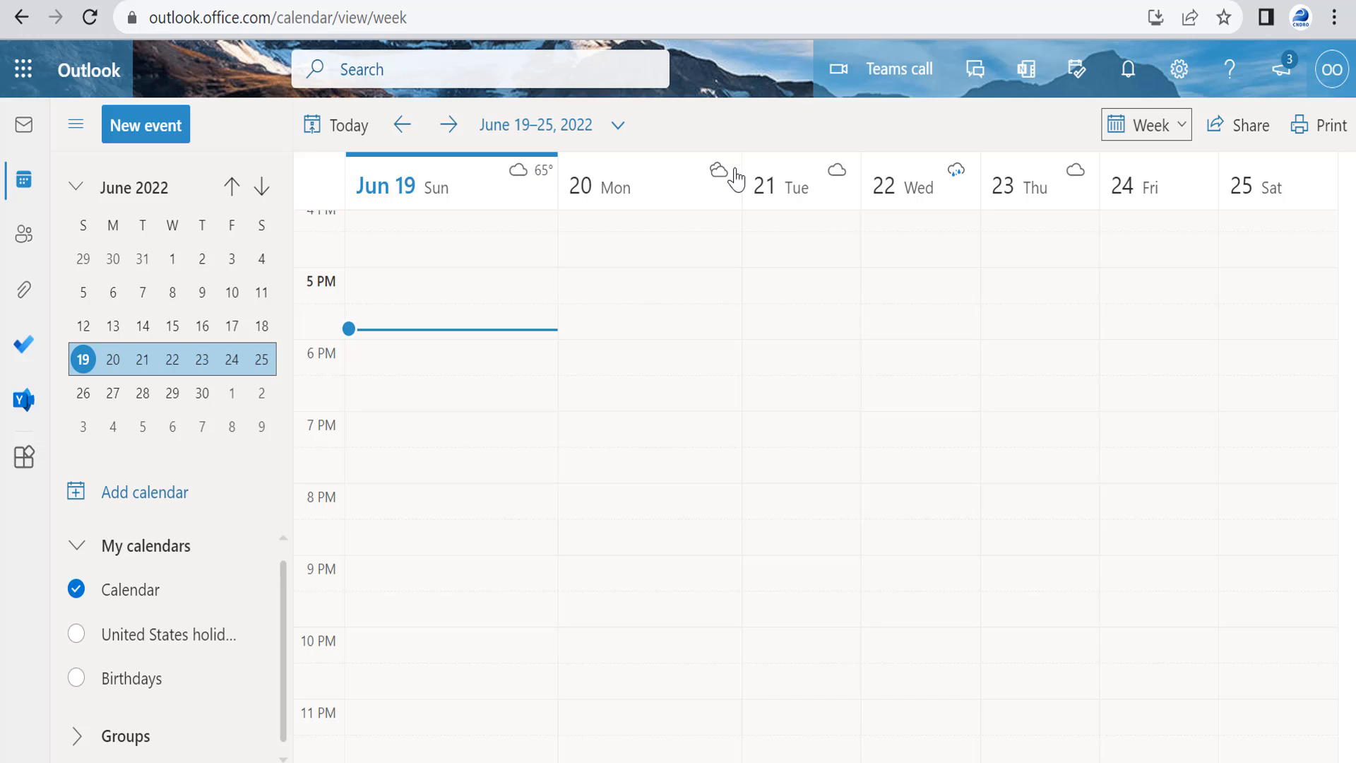
mouse_move(841, 182)
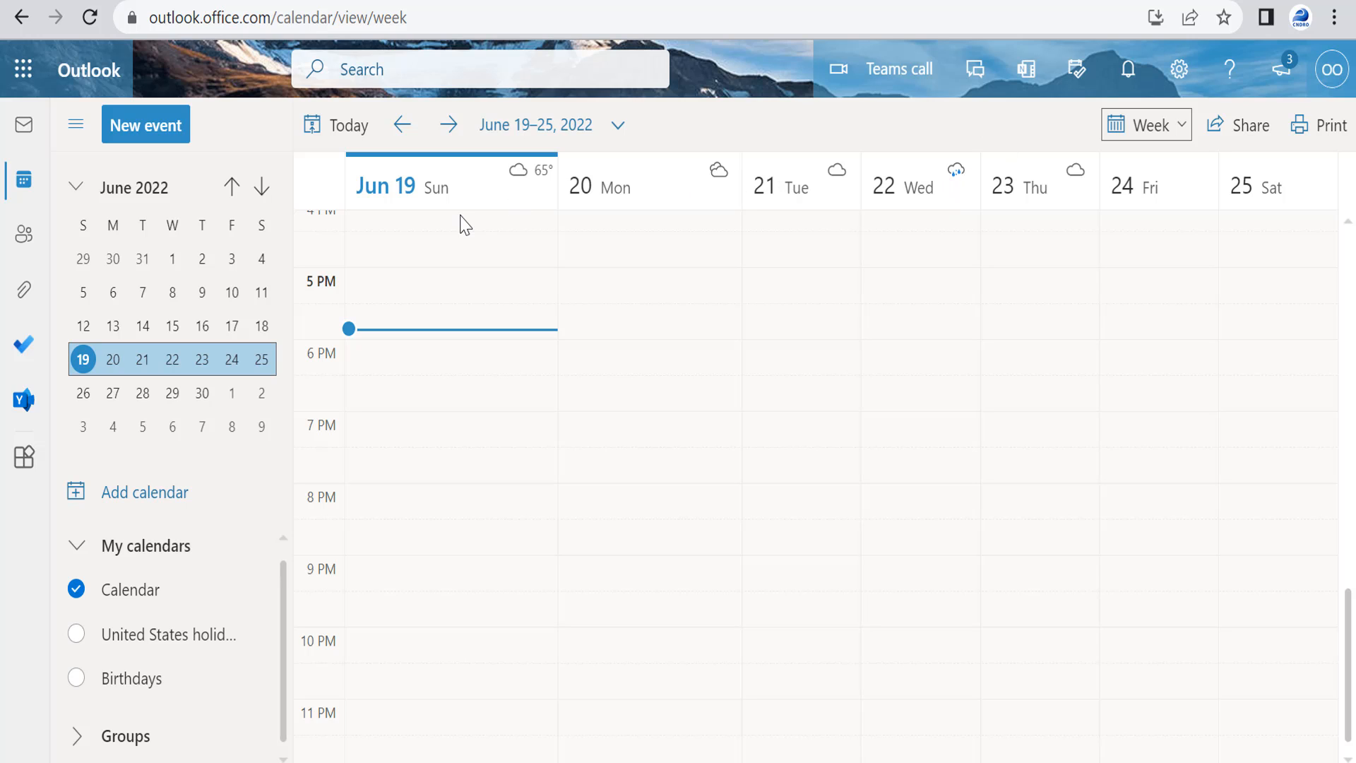
- Start a new calendar event and show the time zone fields for its start and end times
mouse_move(530, 182)
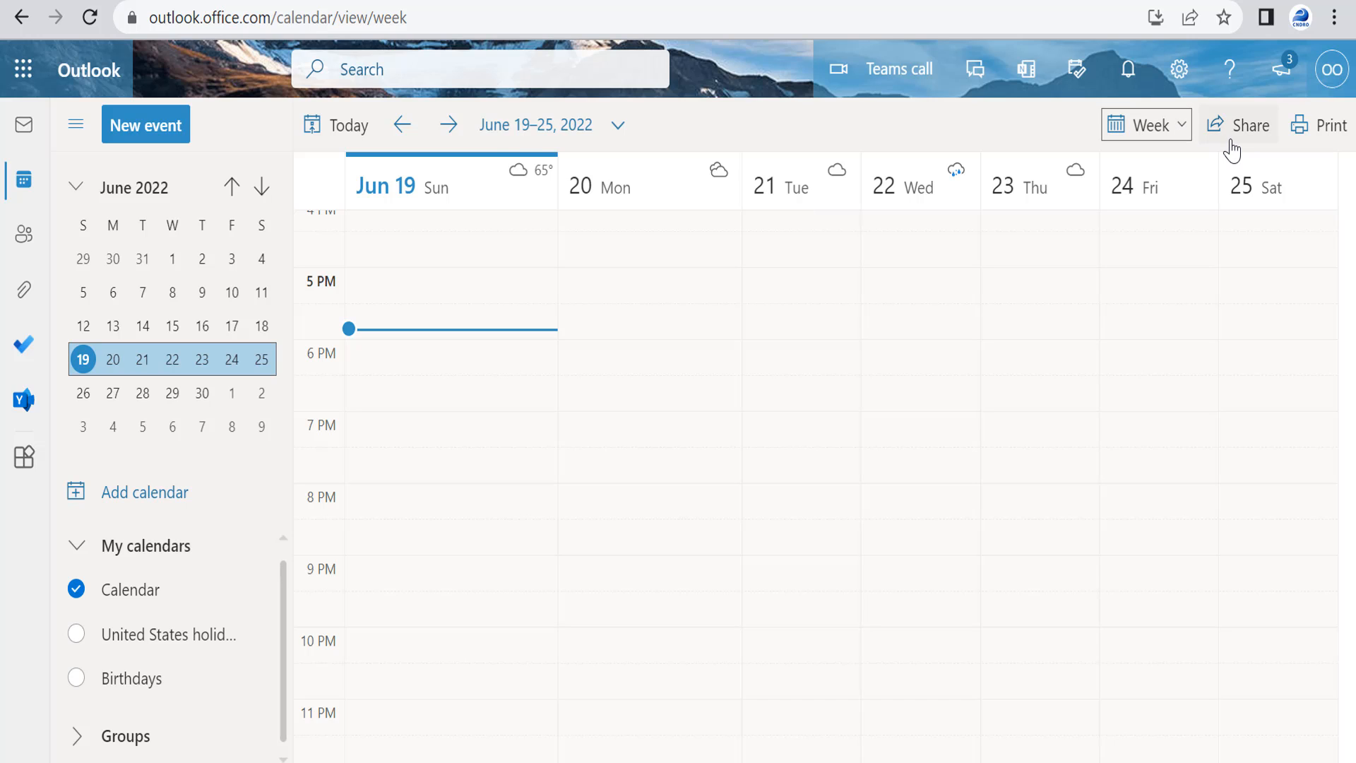
click(164, 134)
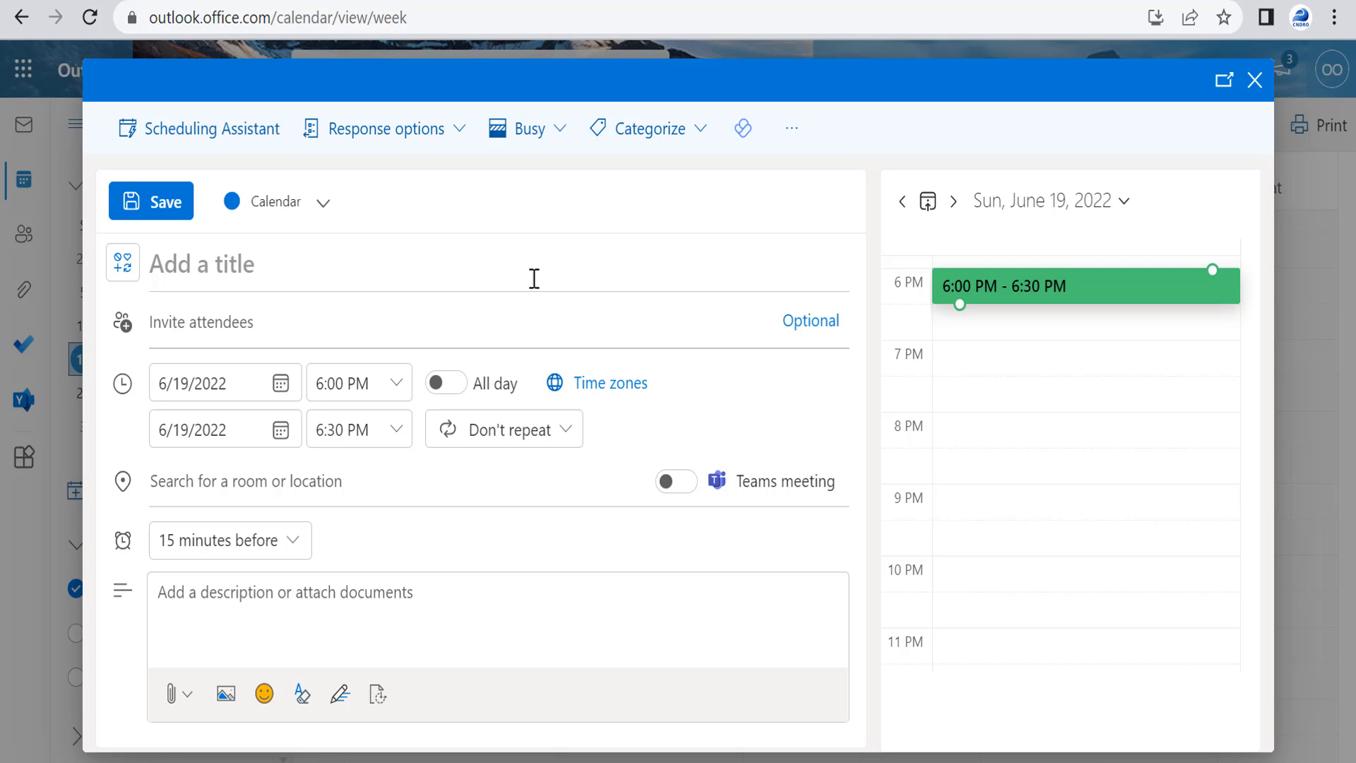
click(617, 390)
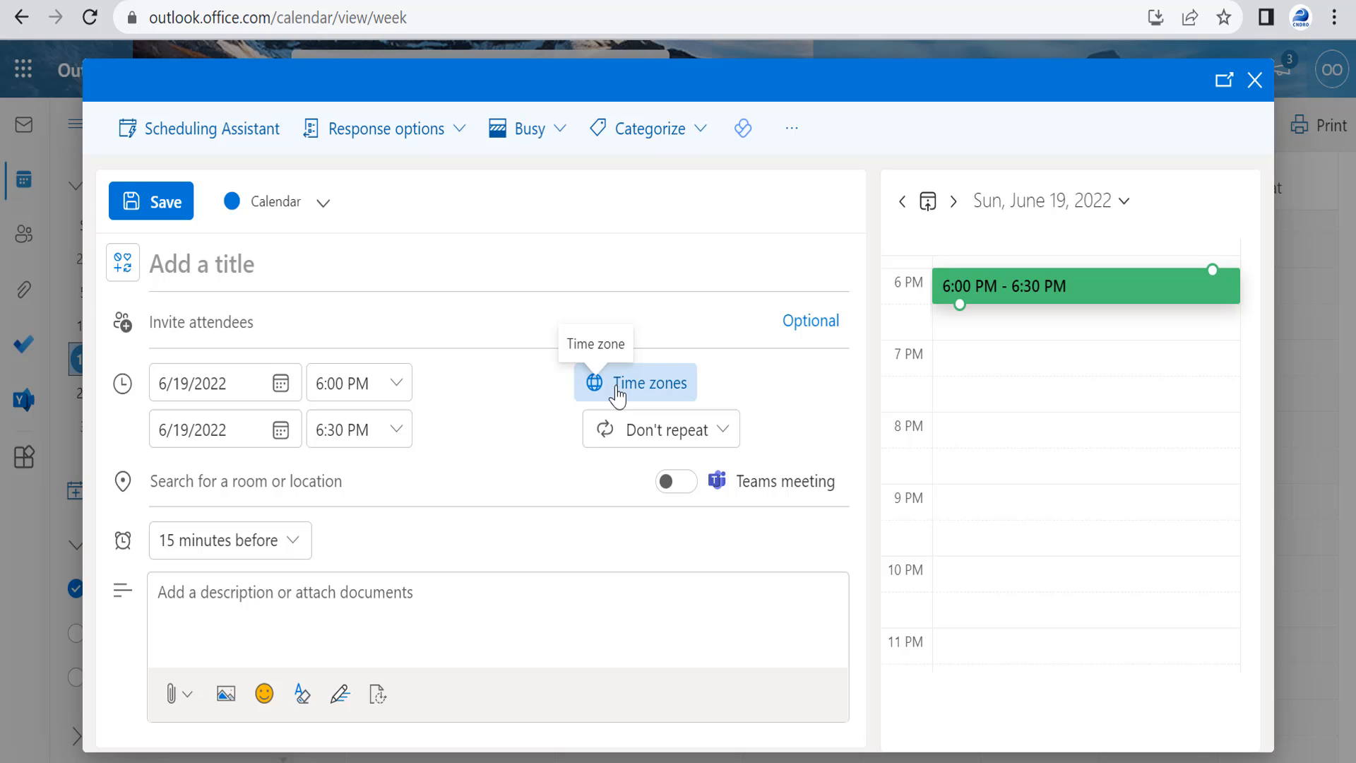
click(616, 396)
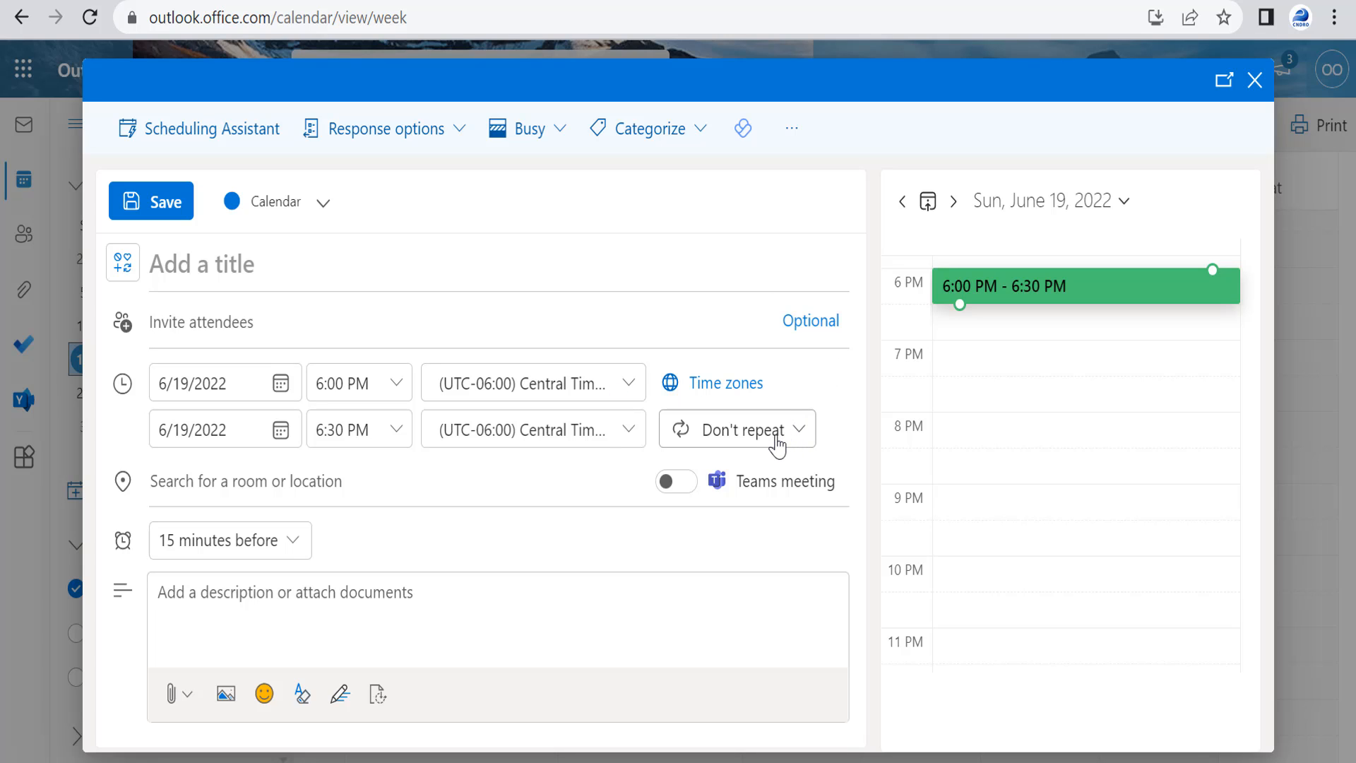
- Check the repeat and reminder choices available for the new event without changing them
click(809, 433)
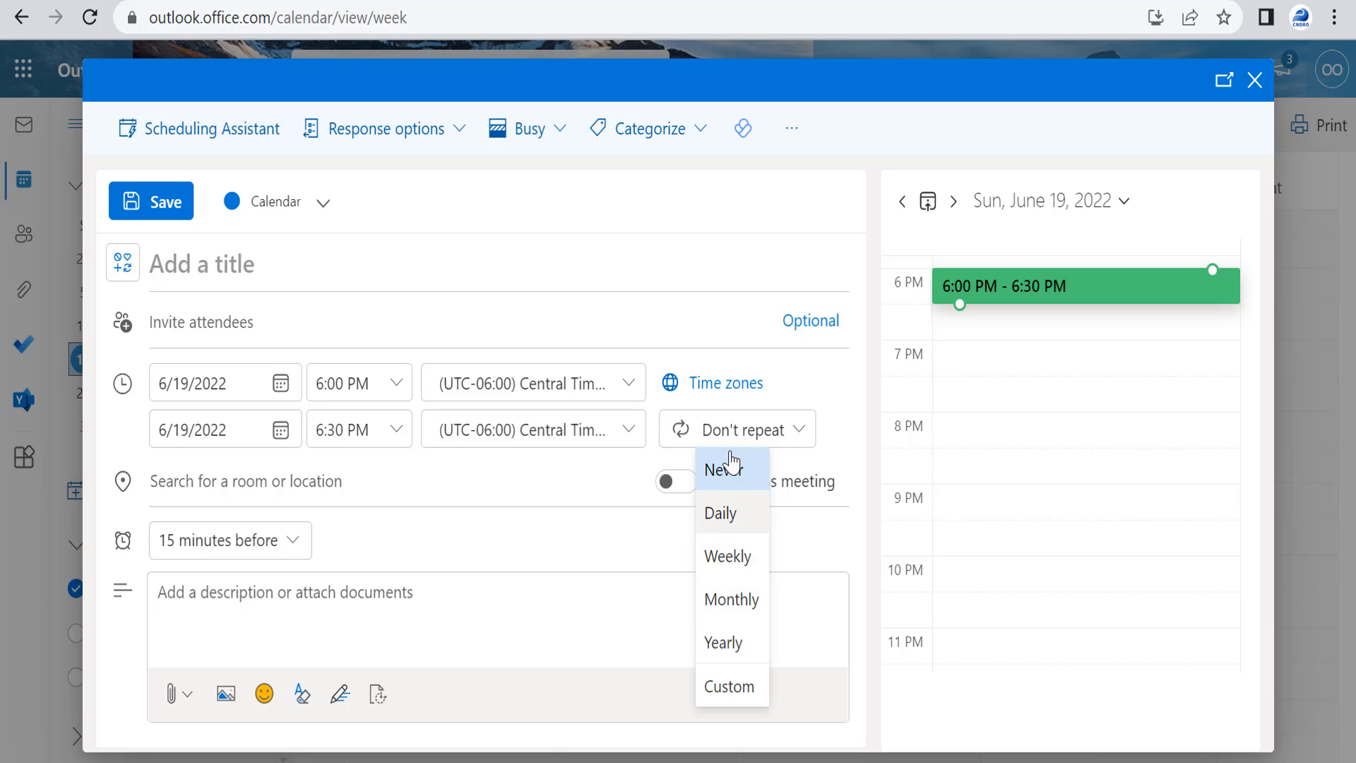
click(831, 391)
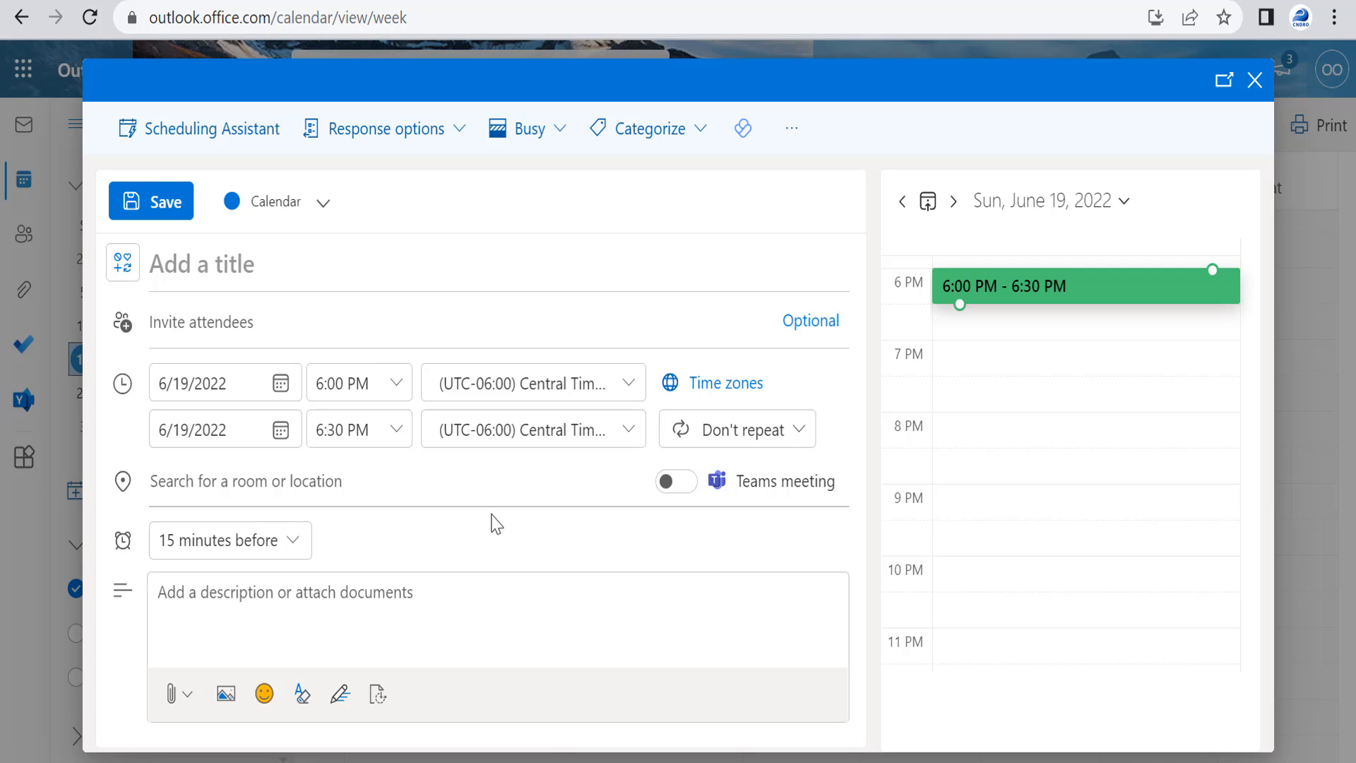
click(294, 544)
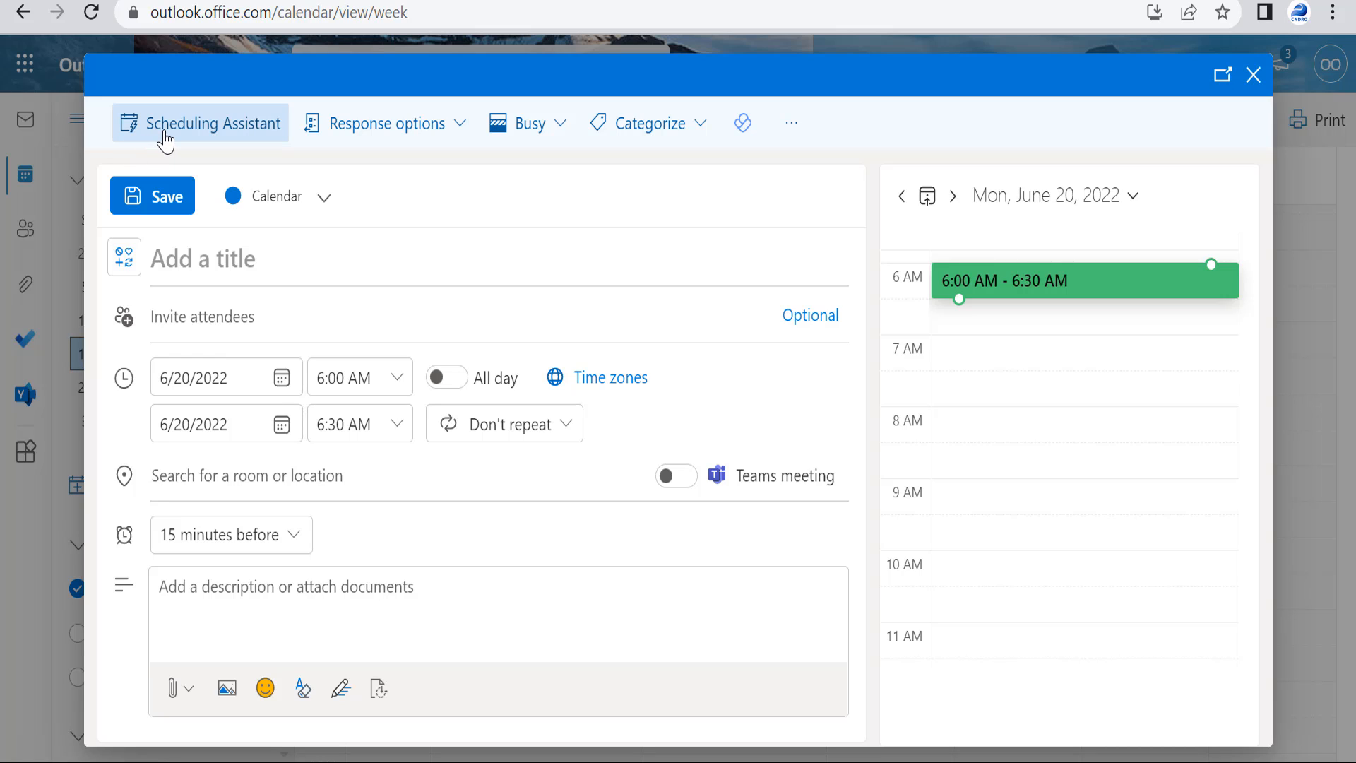
- View the event in the Scheduling Assistant, return to the form, and check the response options without changing them
click(210, 127)
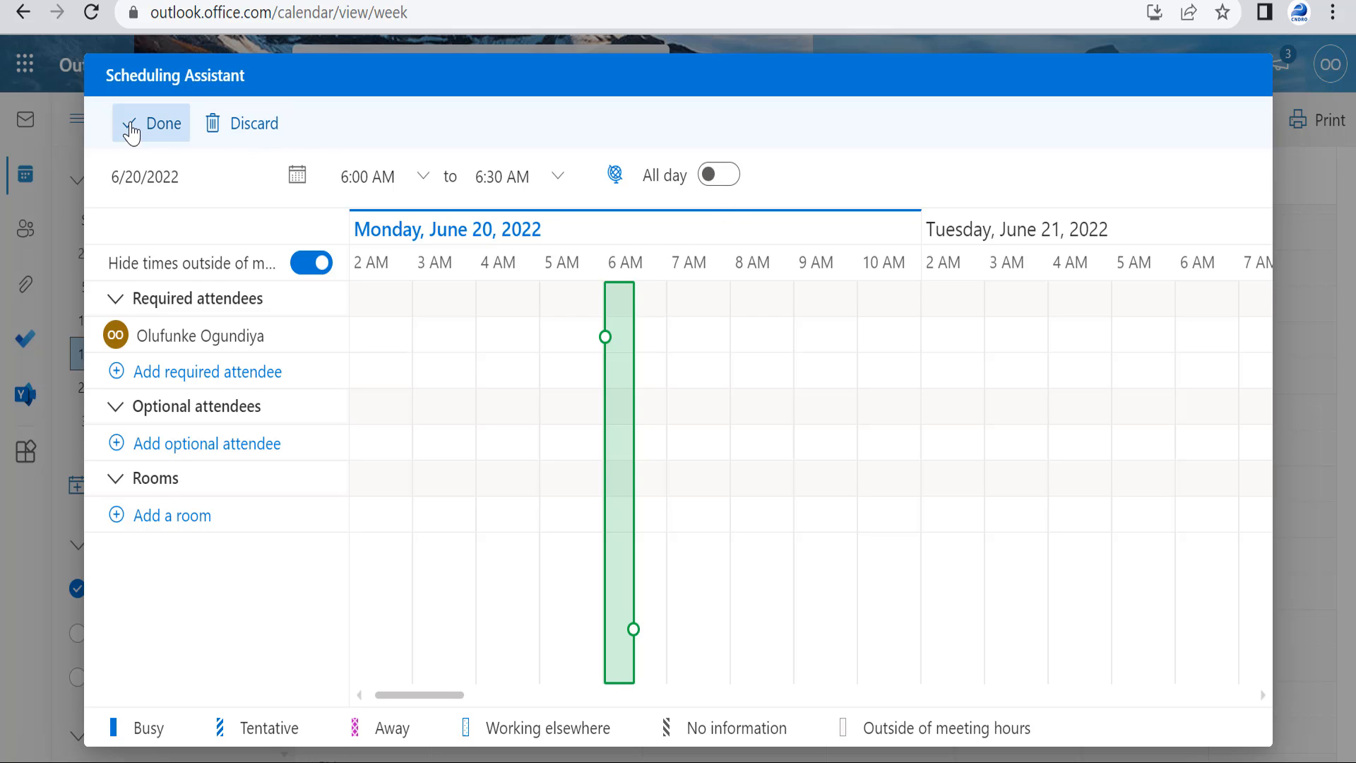
click(249, 141)
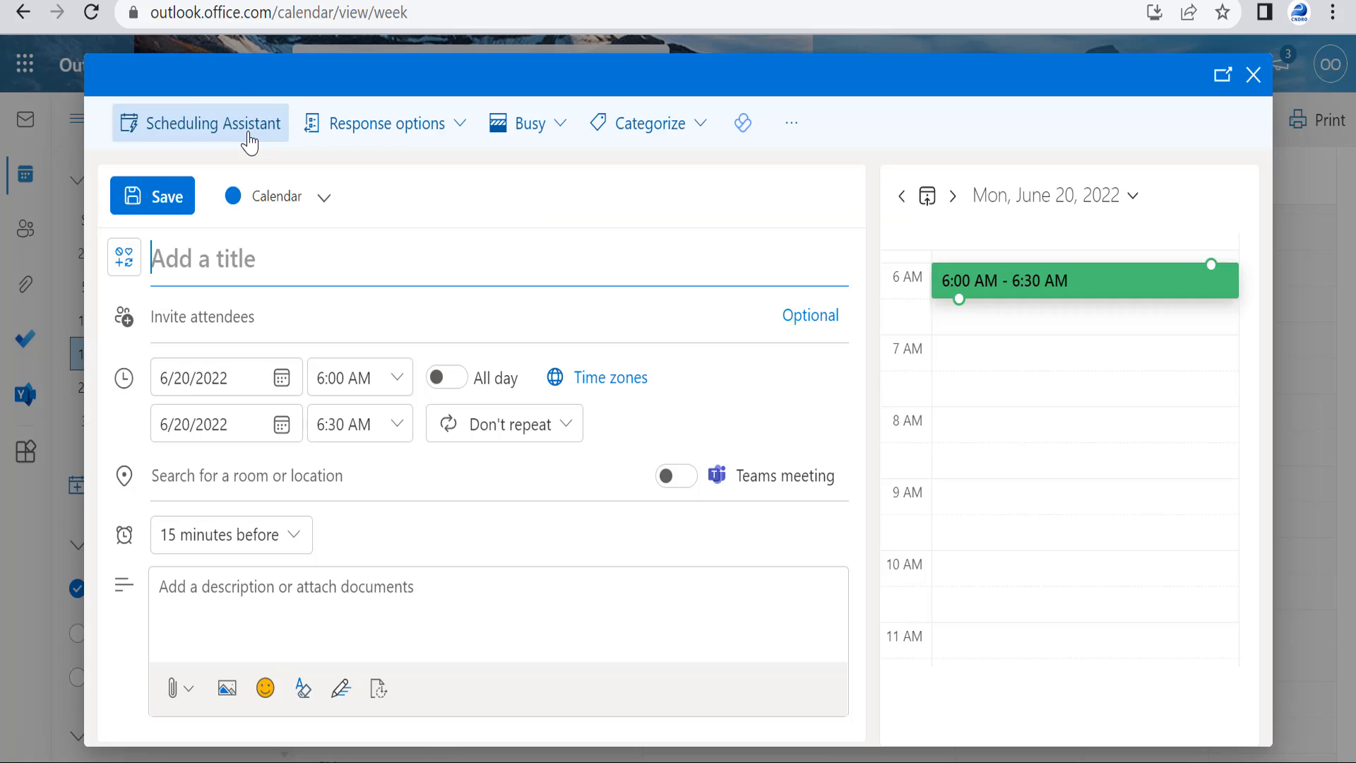
click(461, 126)
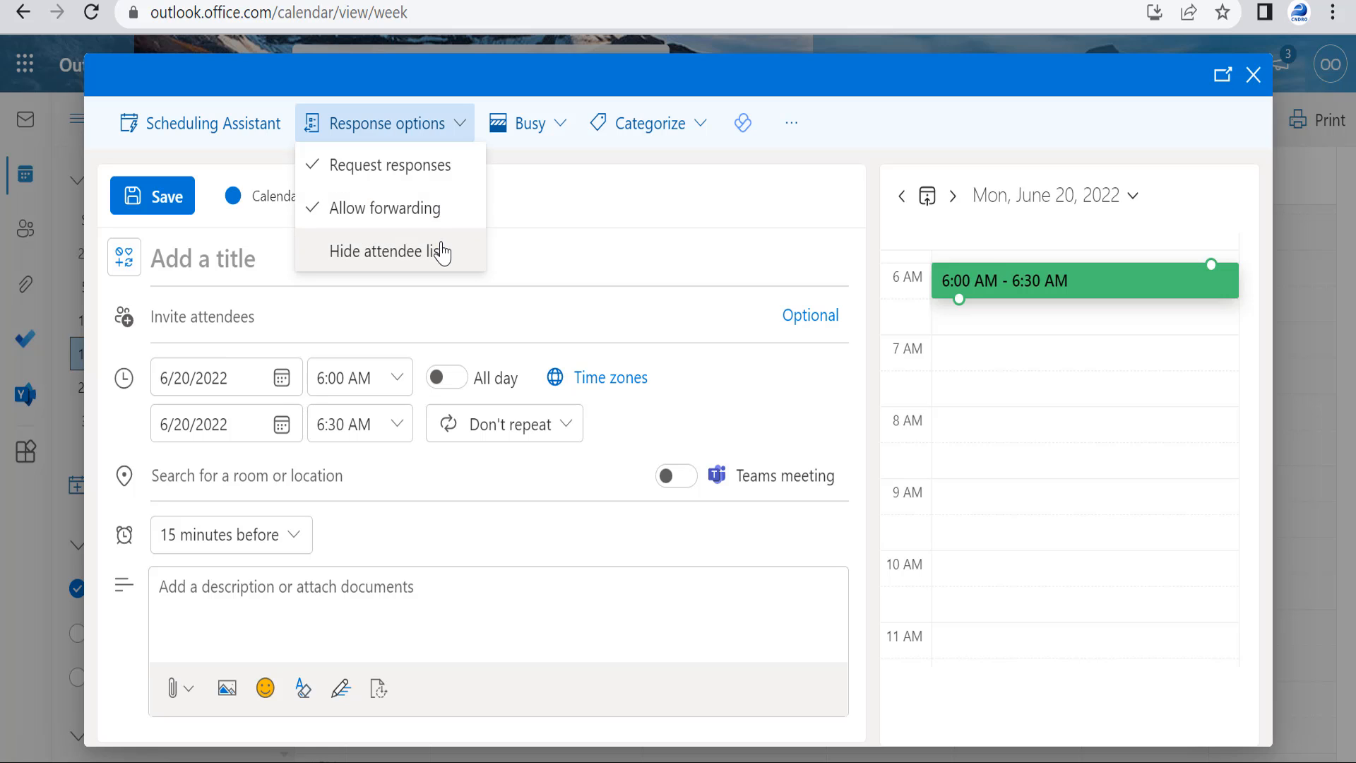
click(523, 188)
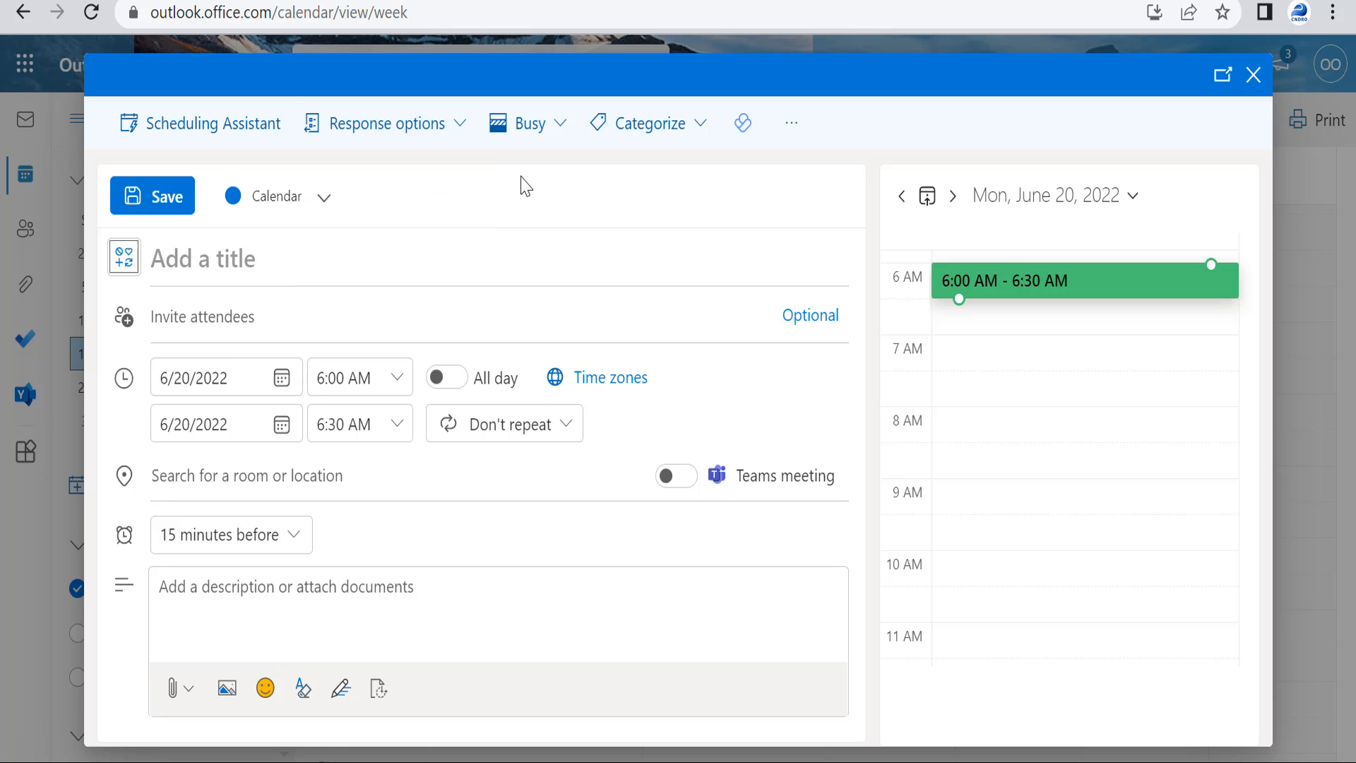
- Check the event's availability statuses and color categories, and close the event form without saving
click(561, 131)
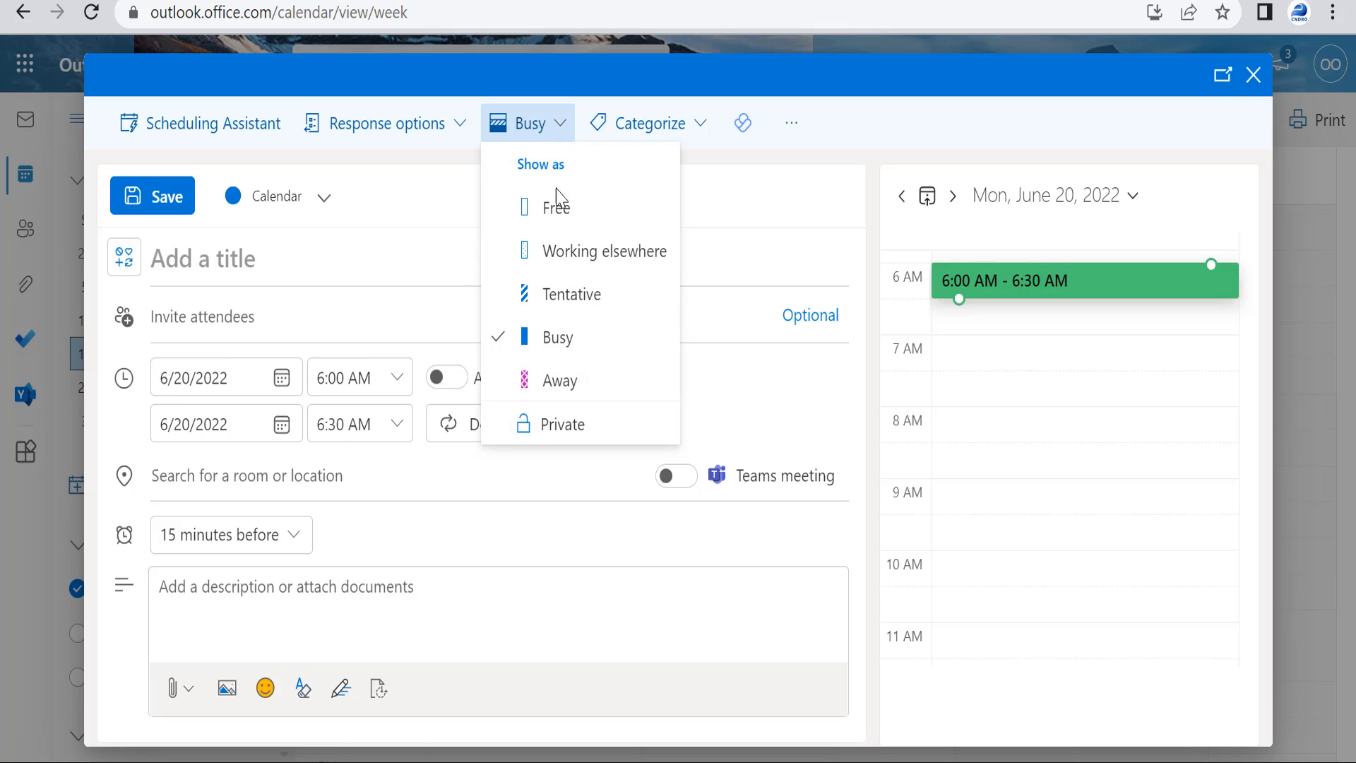
click(450, 175)
click(698, 128)
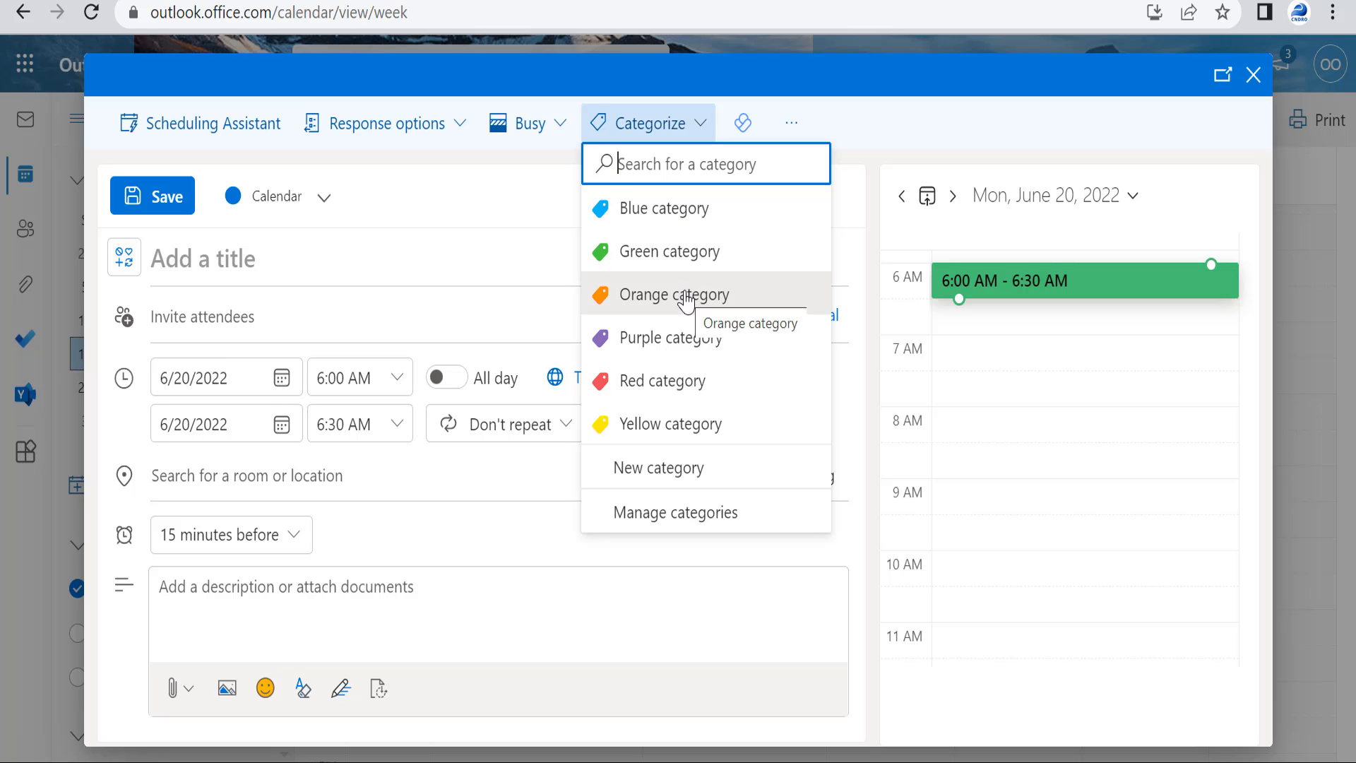
click(536, 207)
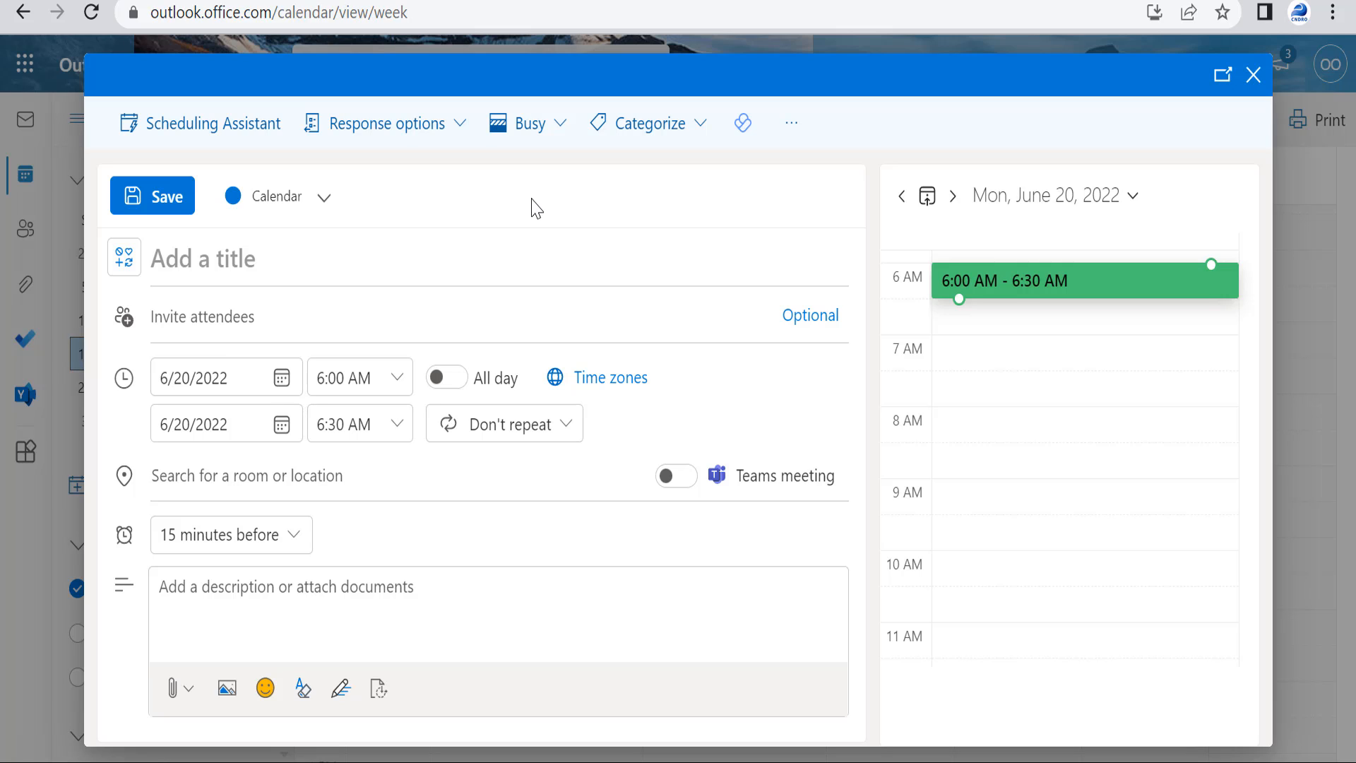
click(1254, 75)
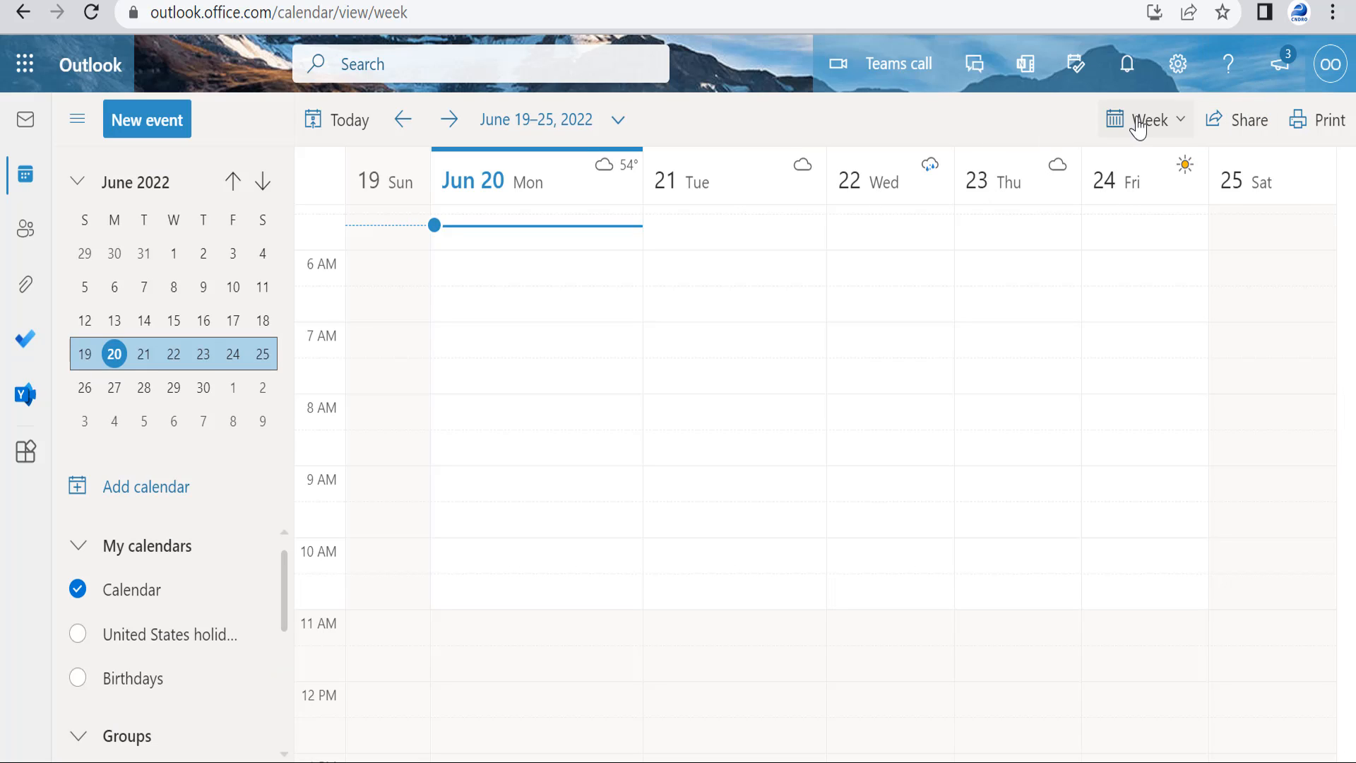
- Review the calendar's sharing permission levels for people in the organization, and close the sharing settings without sharing
click(1249, 129)
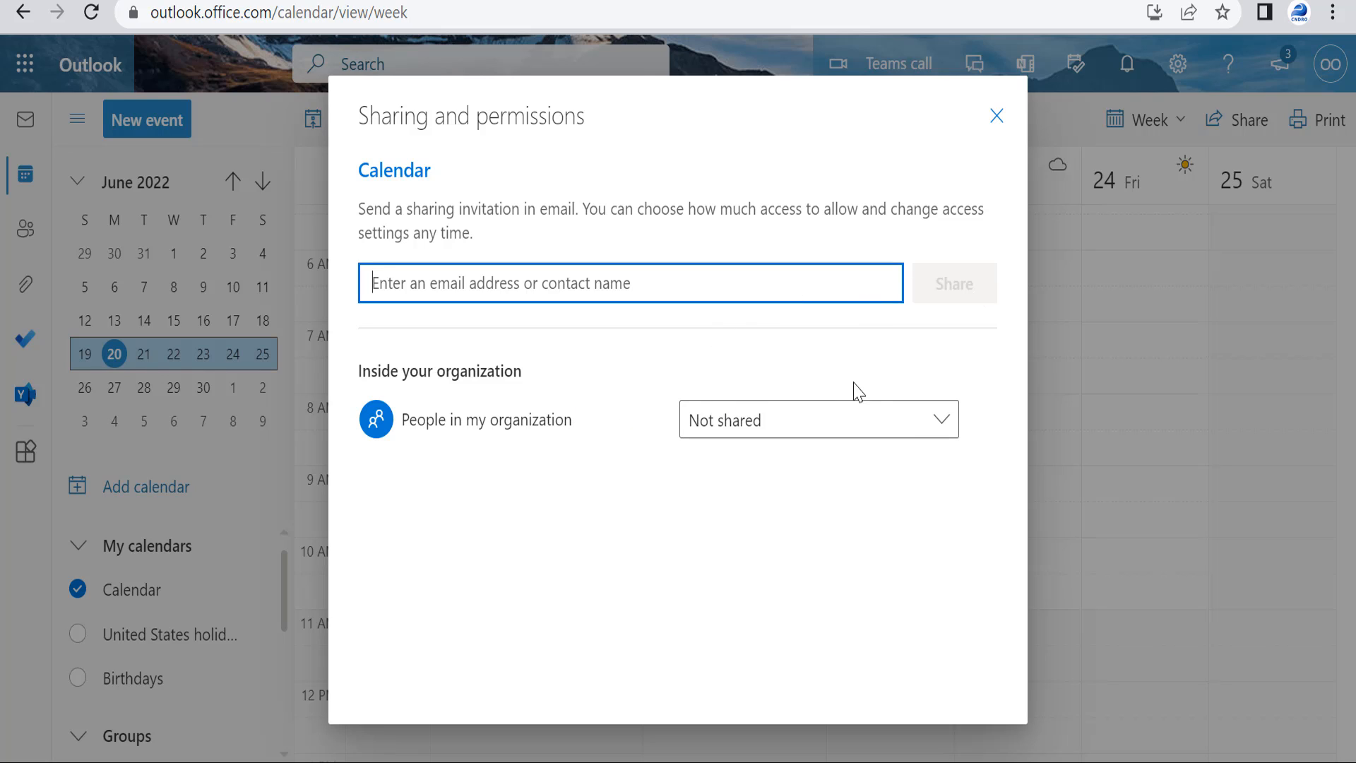
click(941, 424)
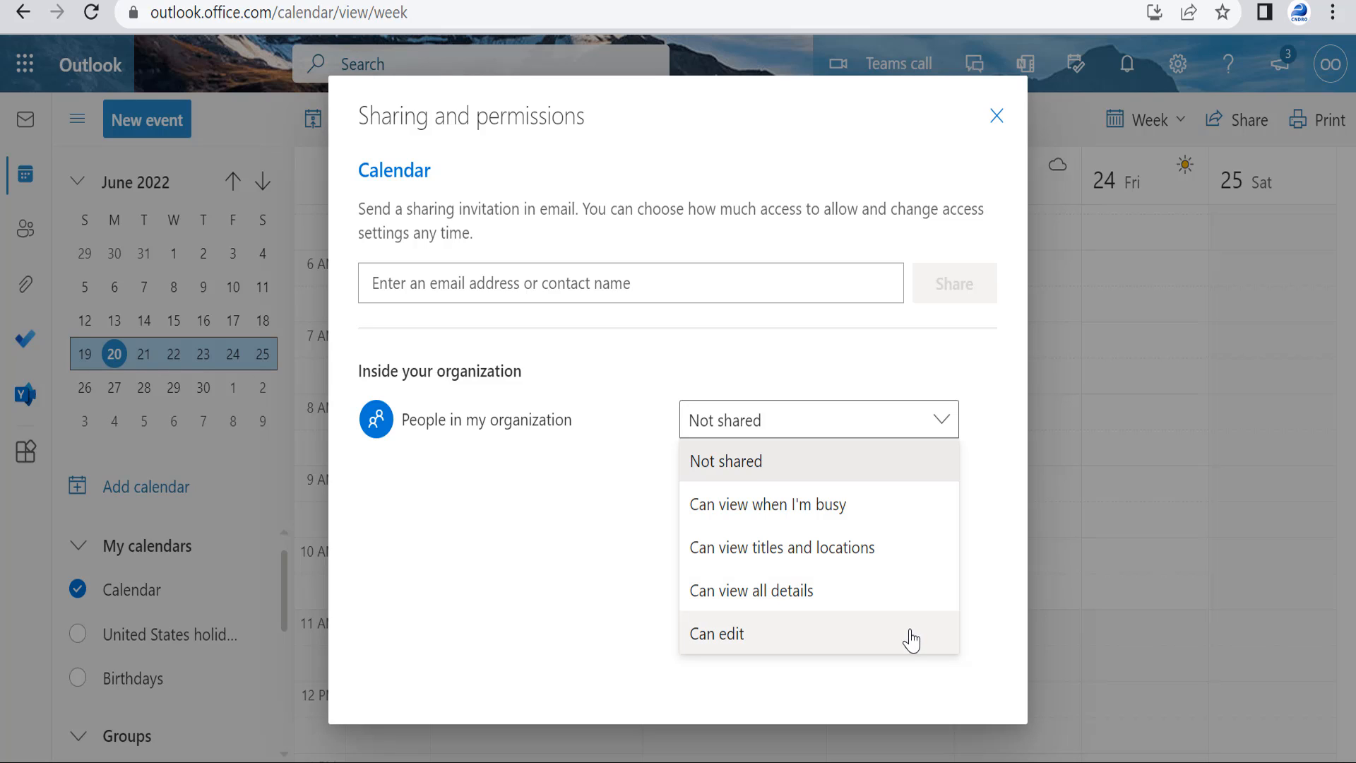
click(998, 117)
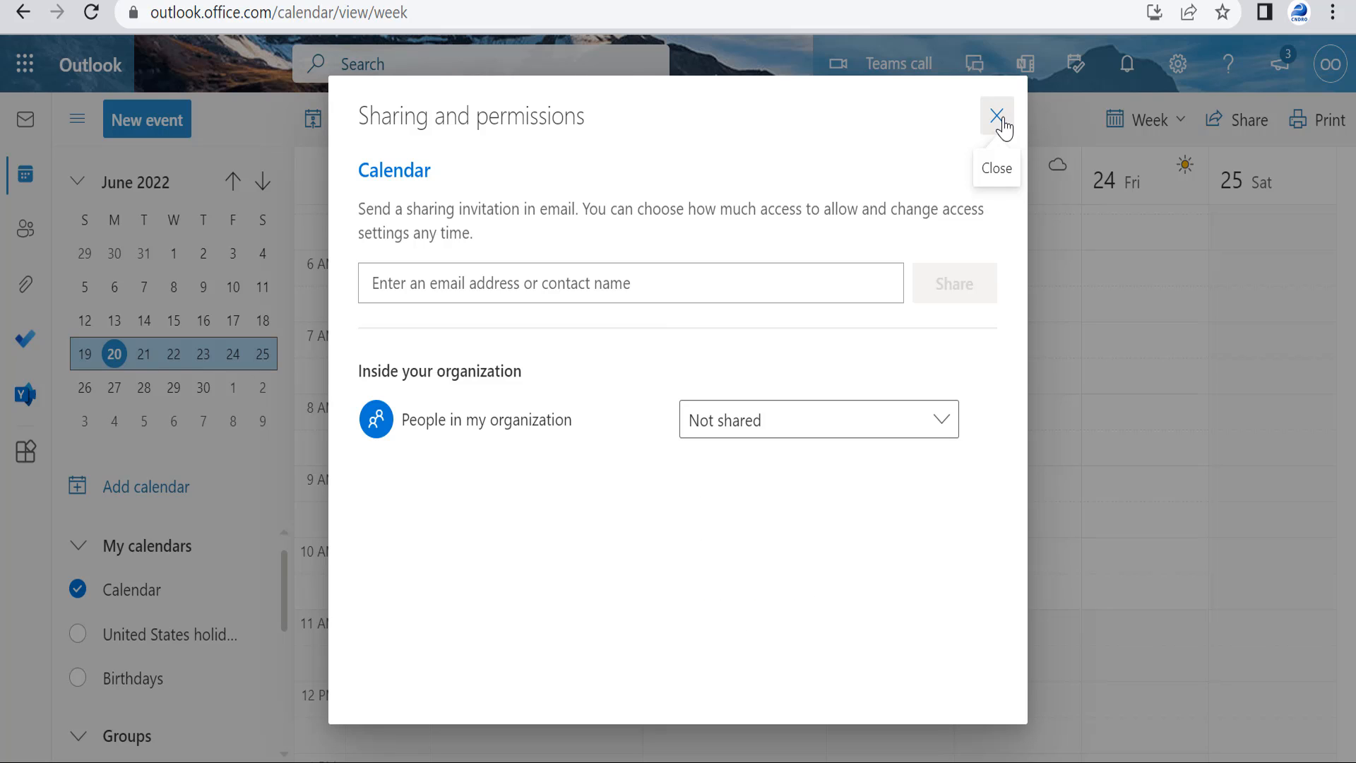
click(998, 117)
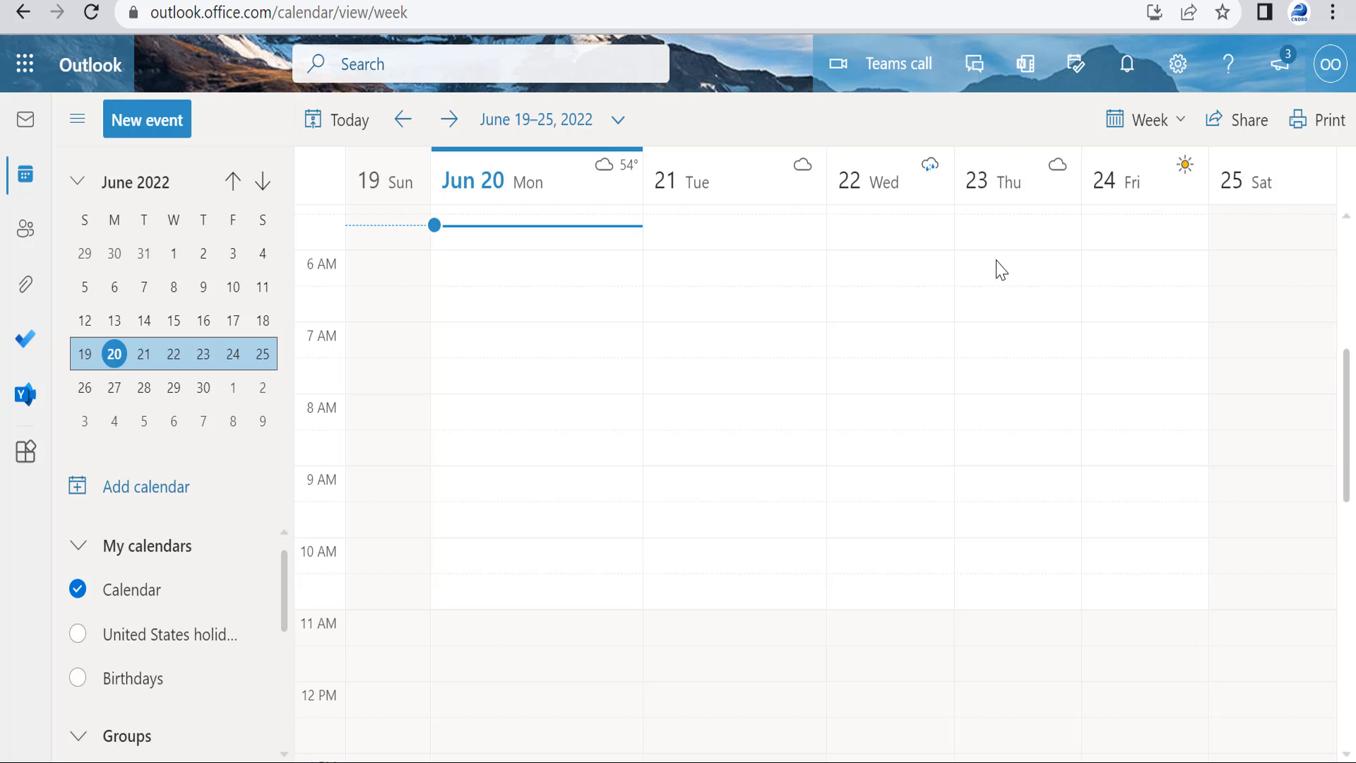